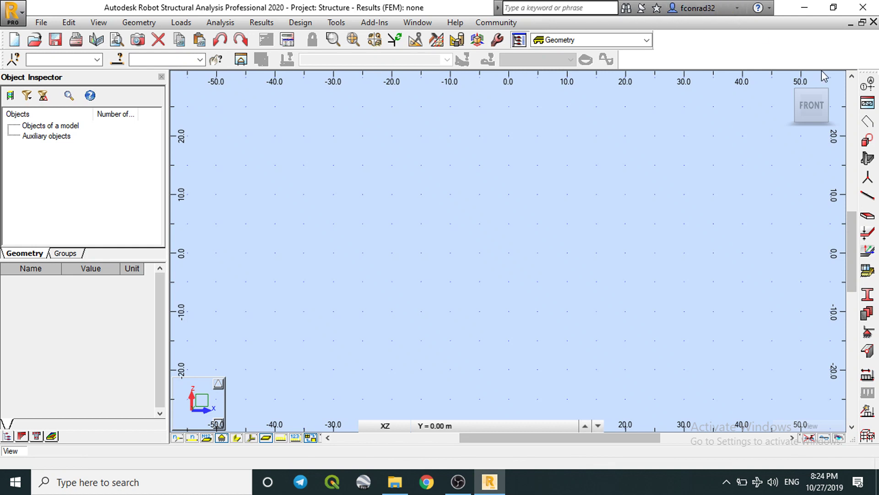
- Start a Cartesian structural axis definition in the 3D view and add X axes at 0 and 7 m
left_click(827, 93)
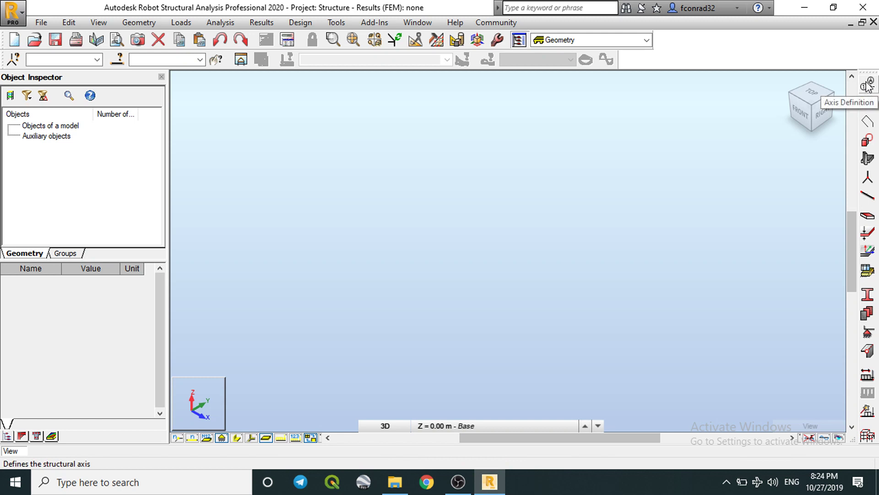
left_click(867, 87)
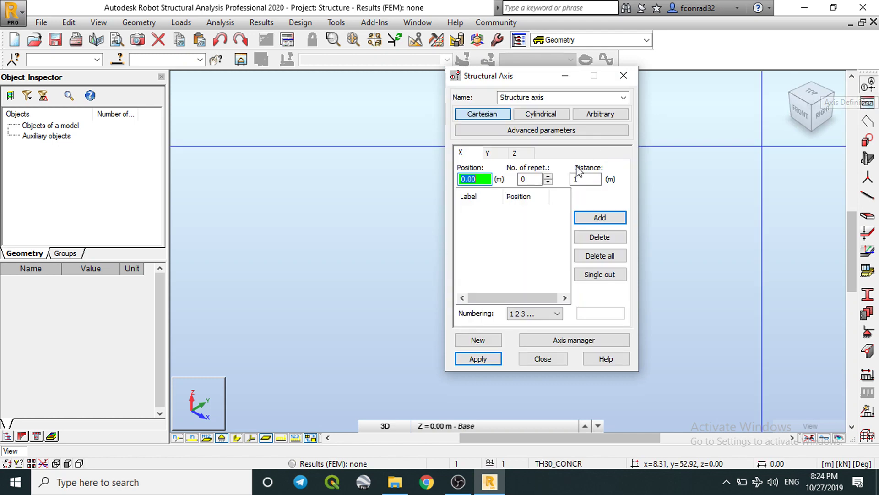
left_click_drag(486, 76, 388, 88)
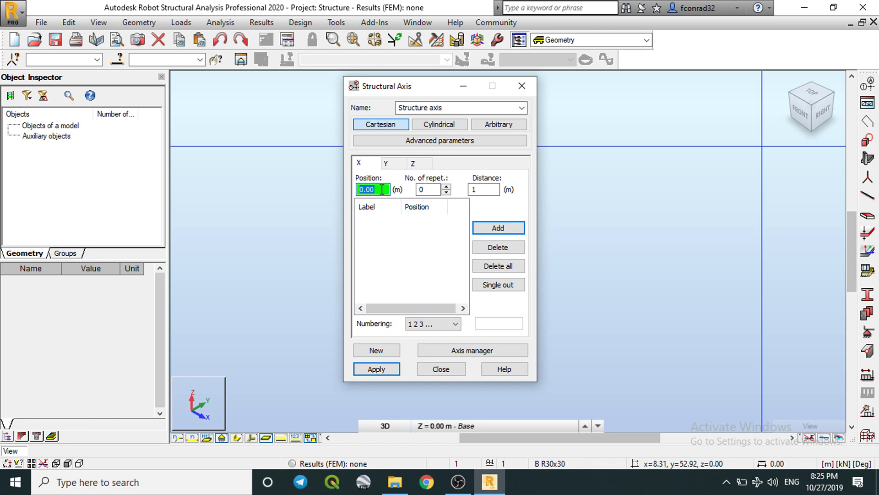
left_click(365, 165)
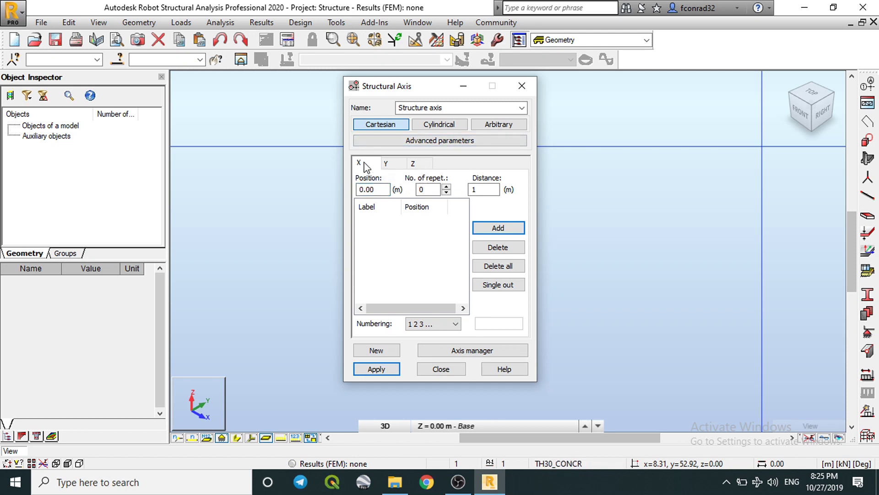
left_click(382, 190)
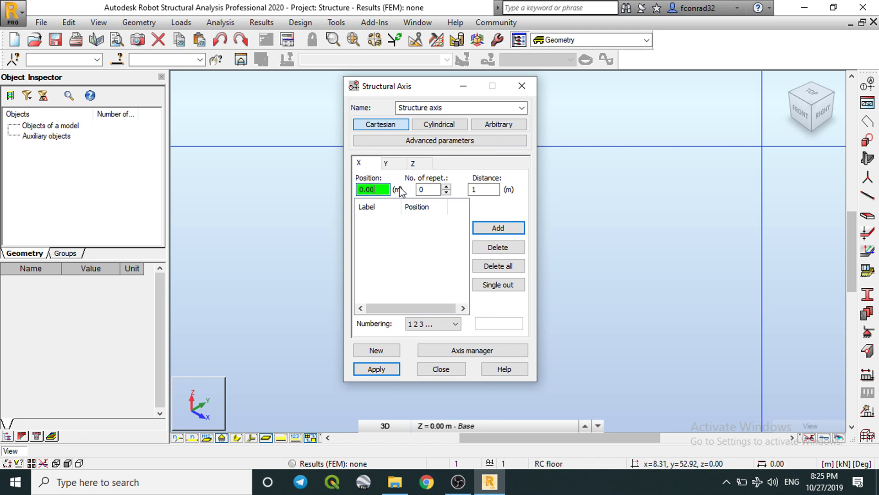
left_click(432, 191)
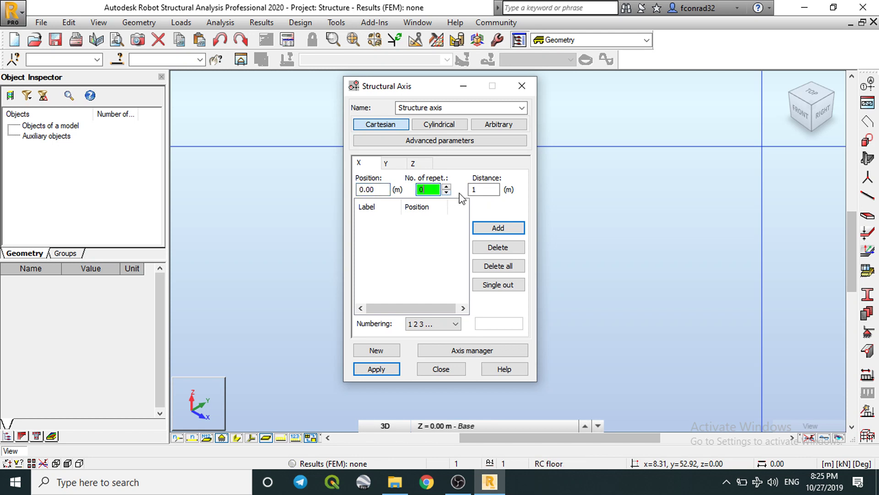
left_click(475, 190)
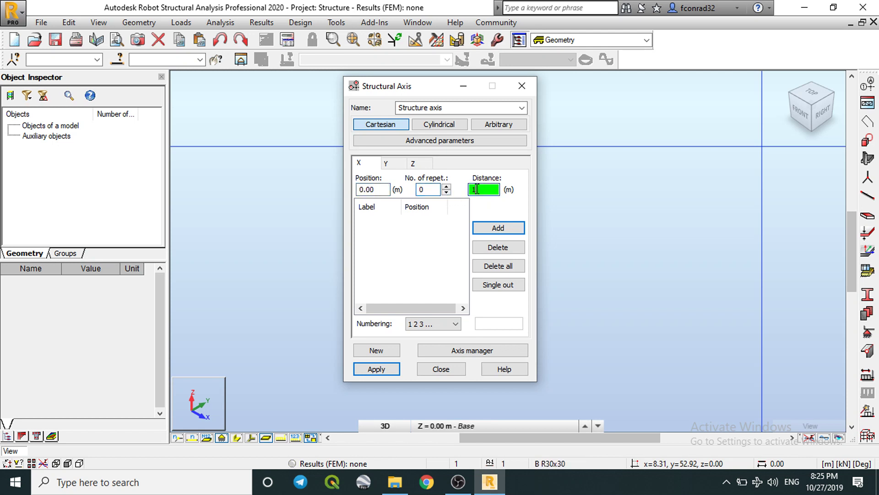
left_click(372, 190)
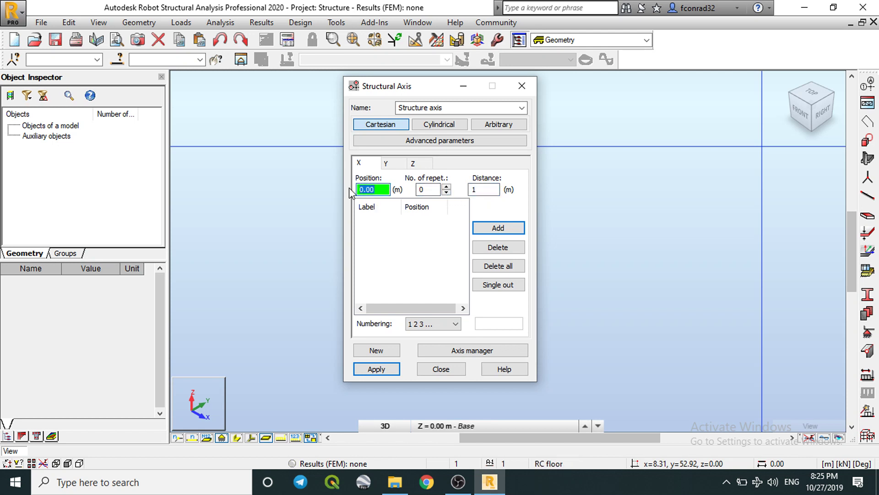
left_click(481, 229)
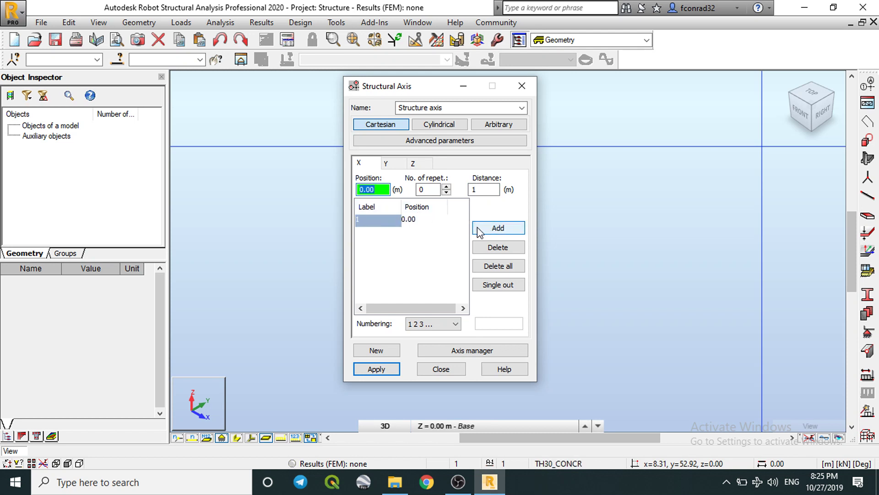
type("7")
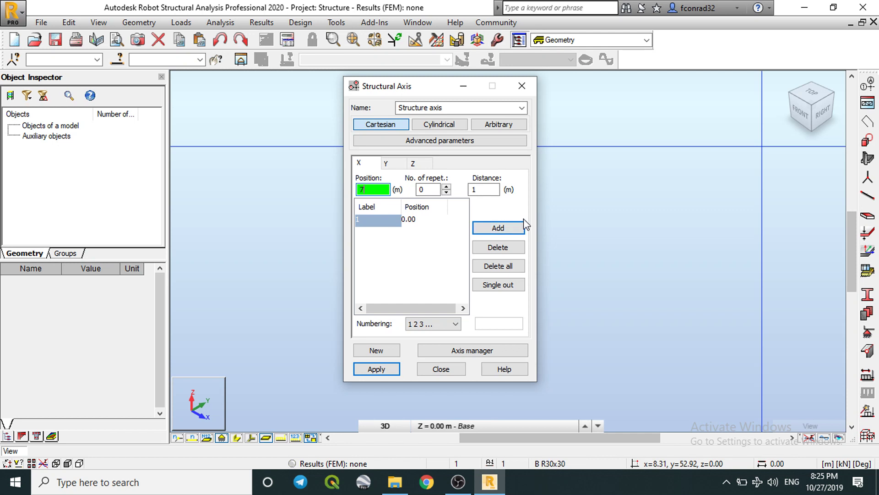
left_click(506, 226)
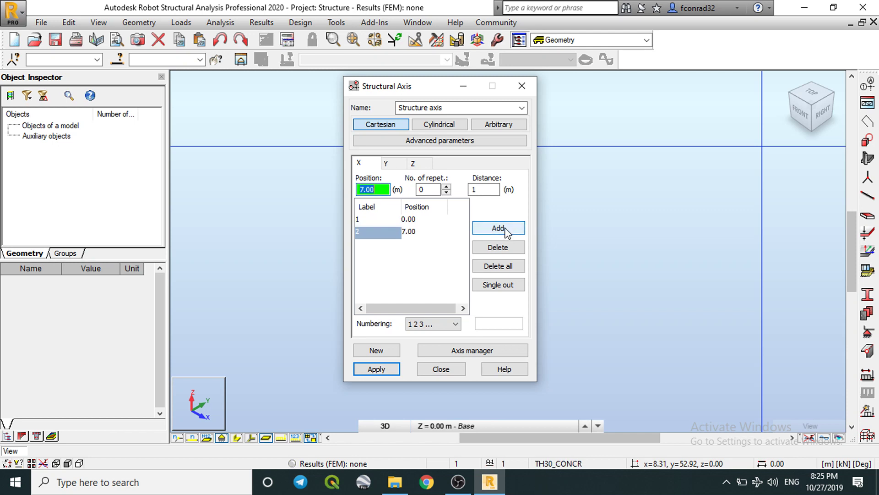
- Add structural axes in the Y direction at positions 0, 3, 6 and 9 m
left_click(387, 164)
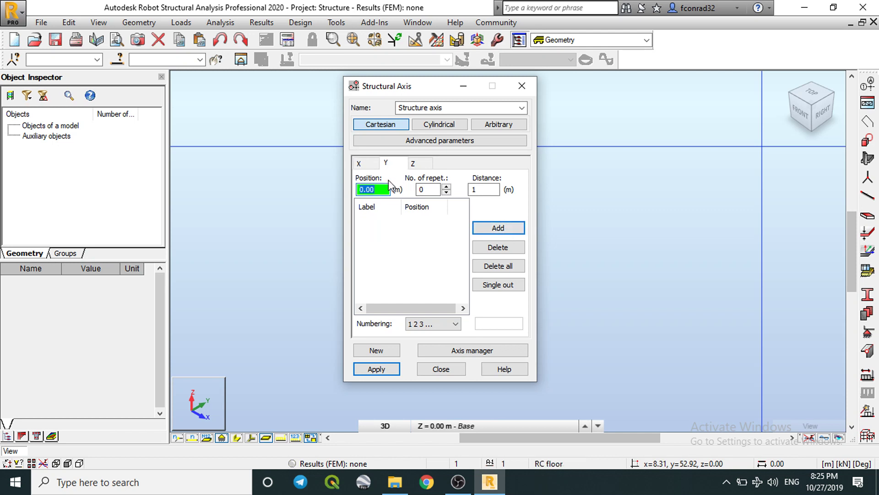
left_click(499, 229)
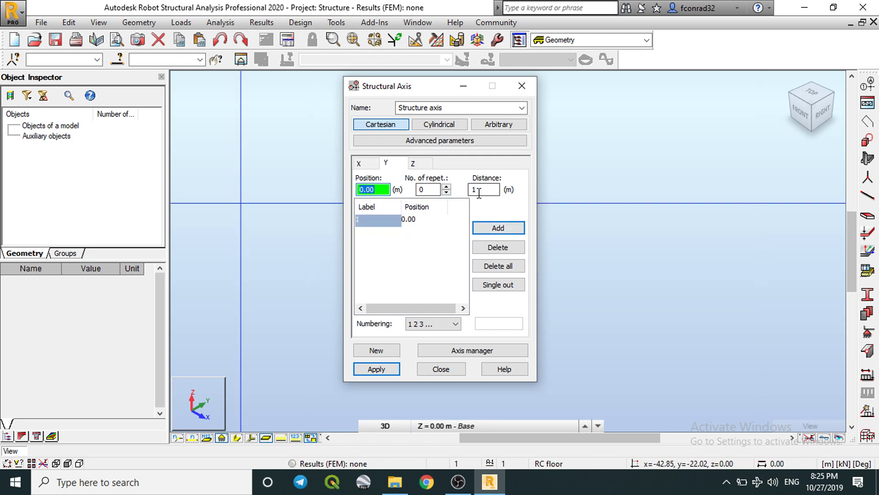
type("3")
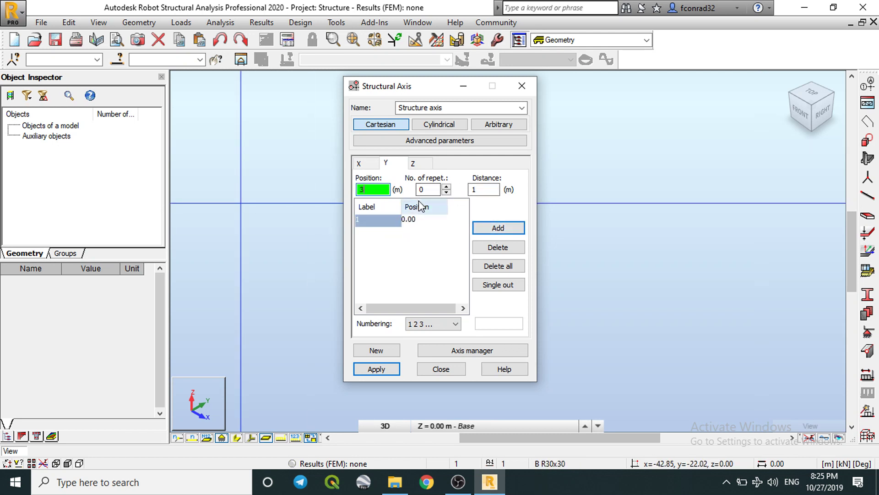
left_click(485, 228)
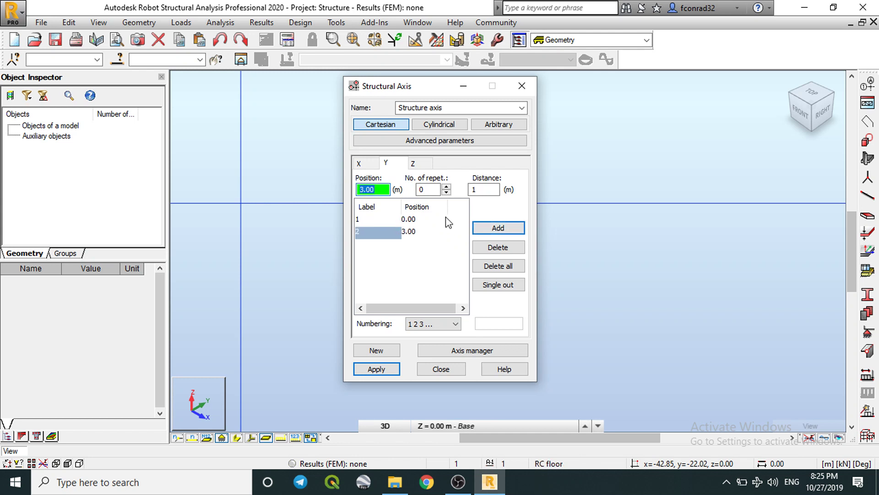
type("6")
left_click(494, 229)
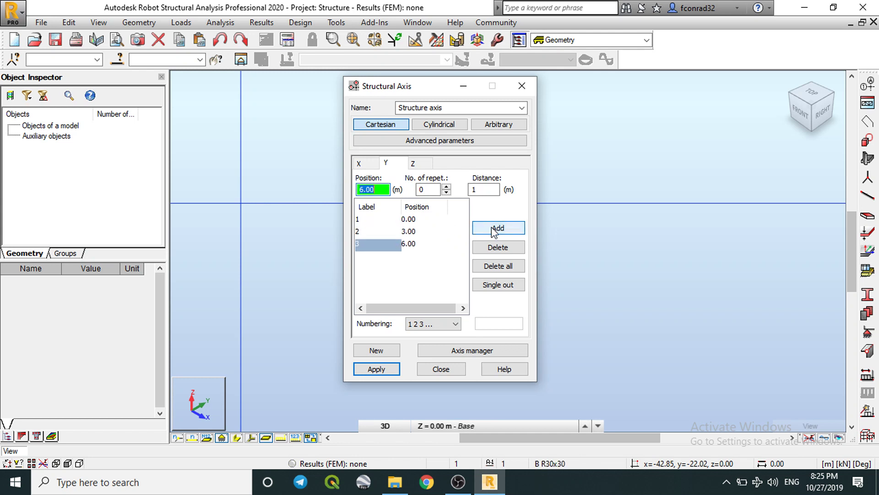
type("9")
left_click(494, 229)
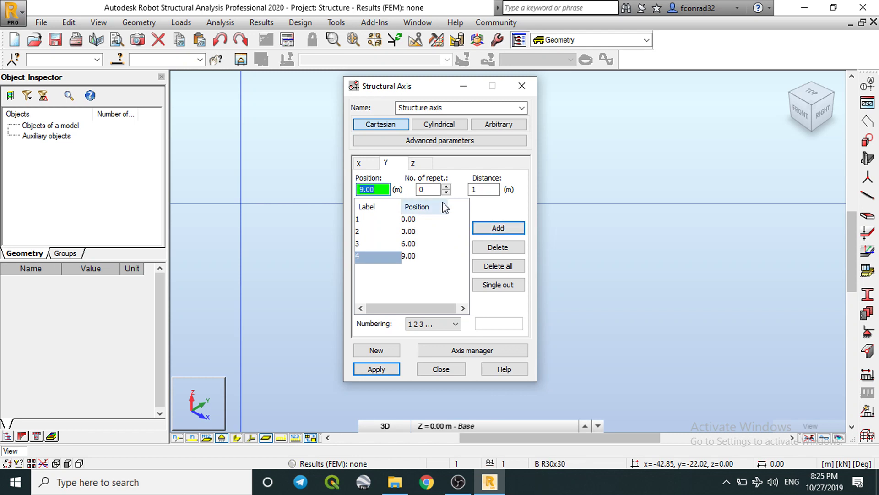
- Add structural axes in the Z direction at positions 0 and 3 m
left_click(423, 165)
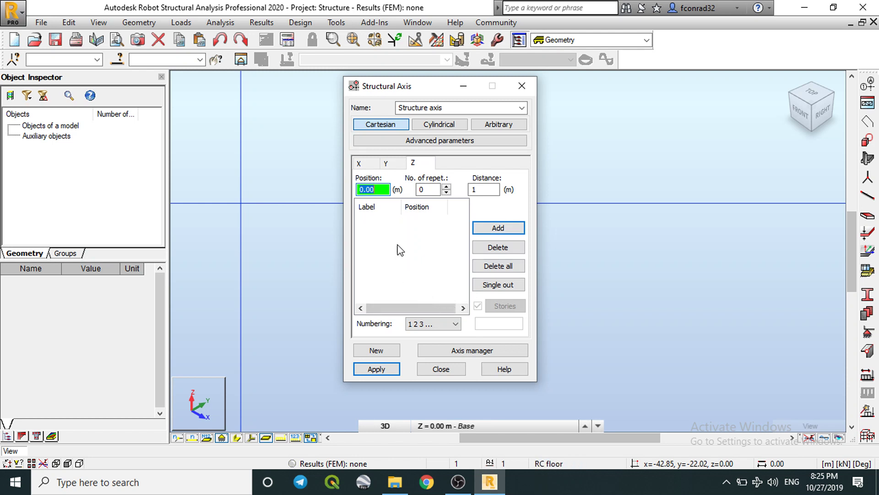
left_click(493, 229)
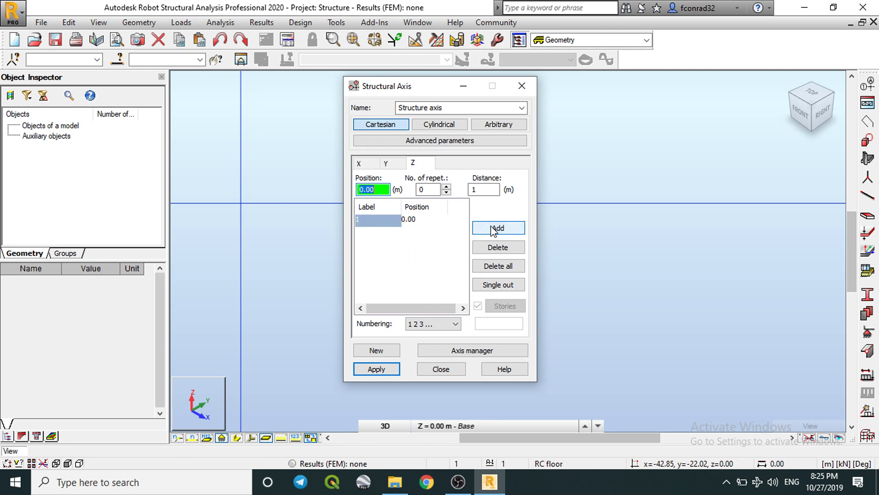
type("3")
left_click(492, 231)
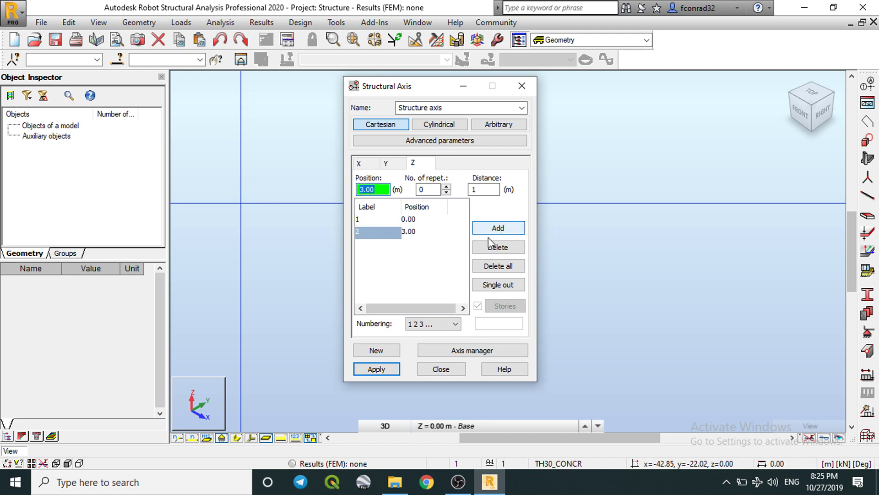
- Recheck the X and Y axis positions, then apply the axis grid under the name Structure axis and close the definition
left_click(389, 163)
left_click(369, 164)
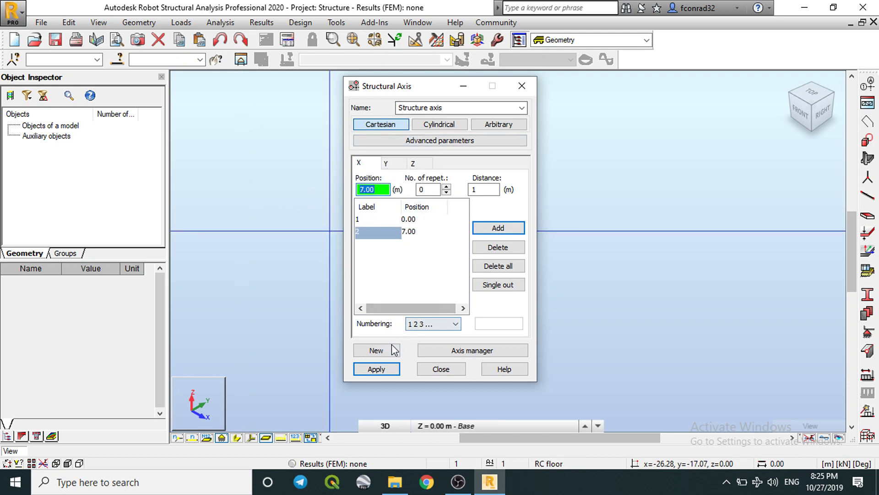
left_click(445, 108)
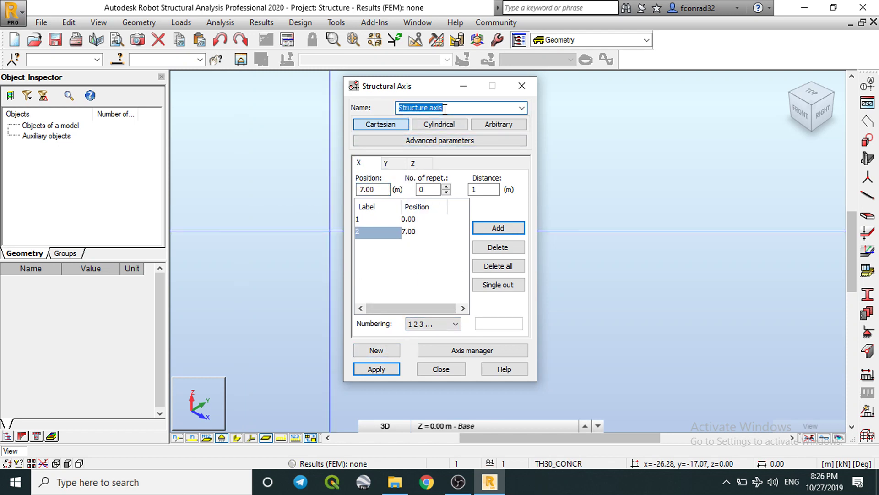
left_click(451, 105)
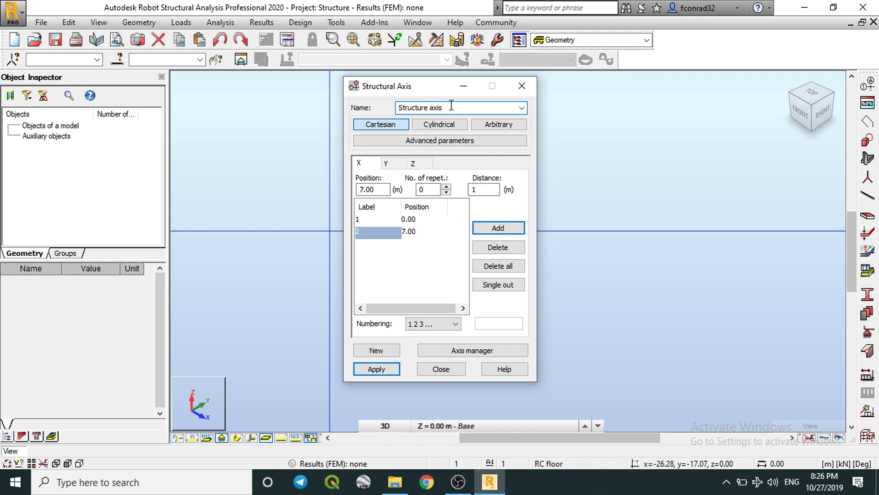
left_click(384, 369)
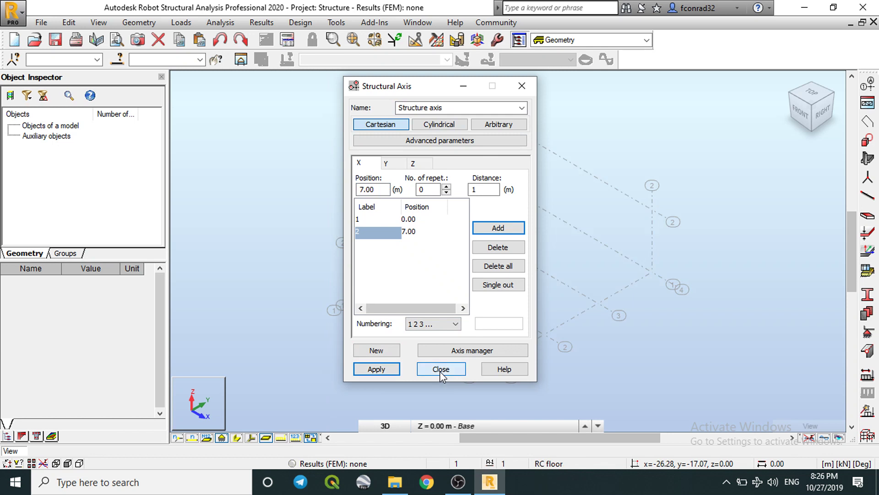
left_click(441, 369)
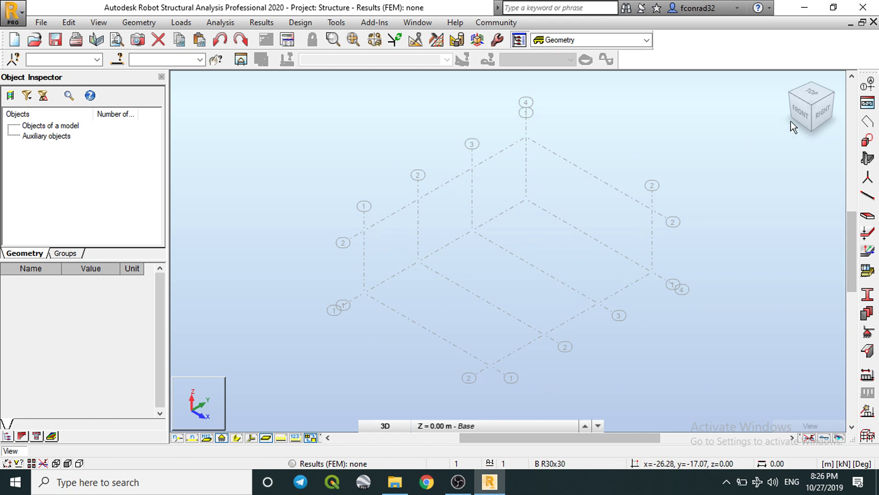
left_click(812, 94)
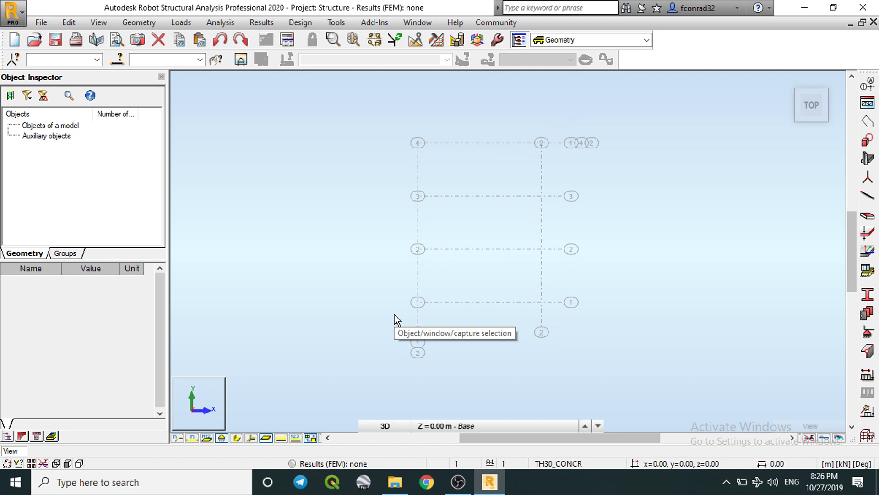
left_click(797, 121)
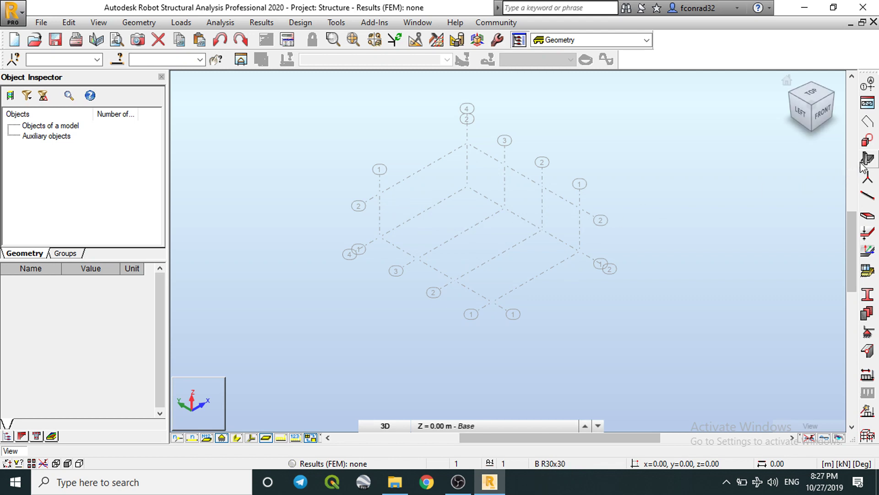
- Start a new homogeneous FE thickness definition with a constant thickness of 300 mm and set its material to C30
left_click(866, 219)
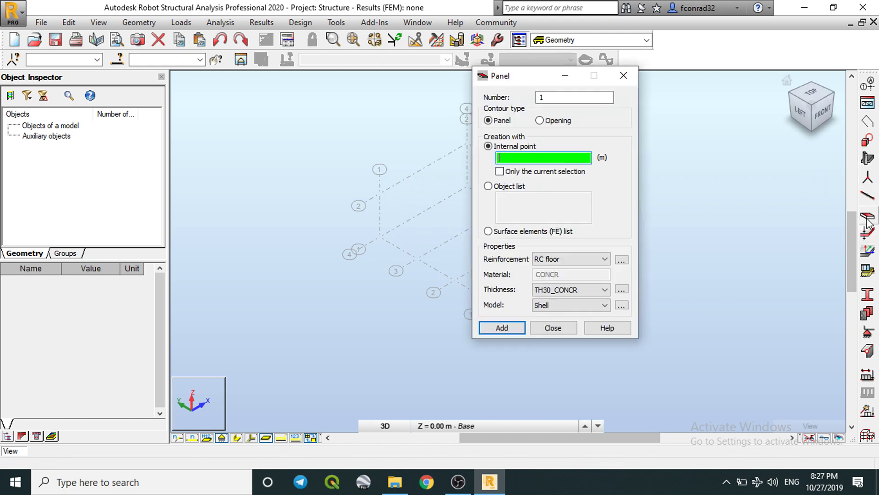
left_click(623, 76)
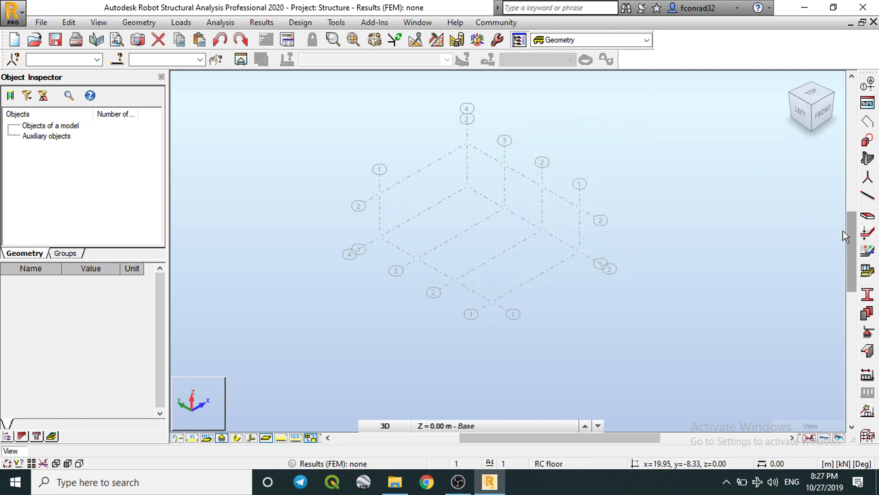
left_click(867, 233)
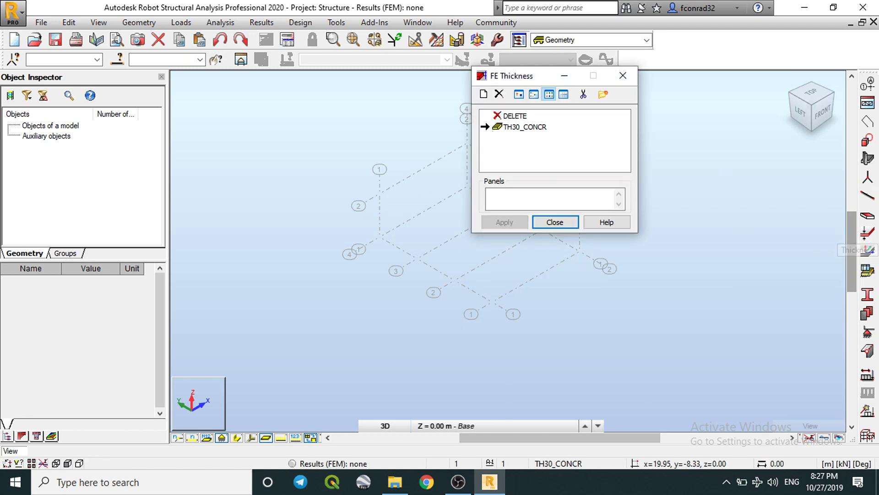
left_click_drag(519, 78, 651, 116)
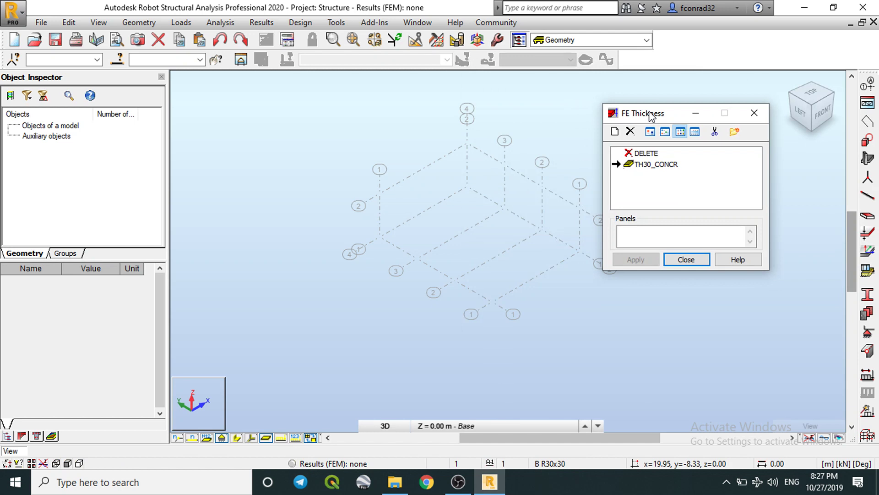
left_click(615, 132)
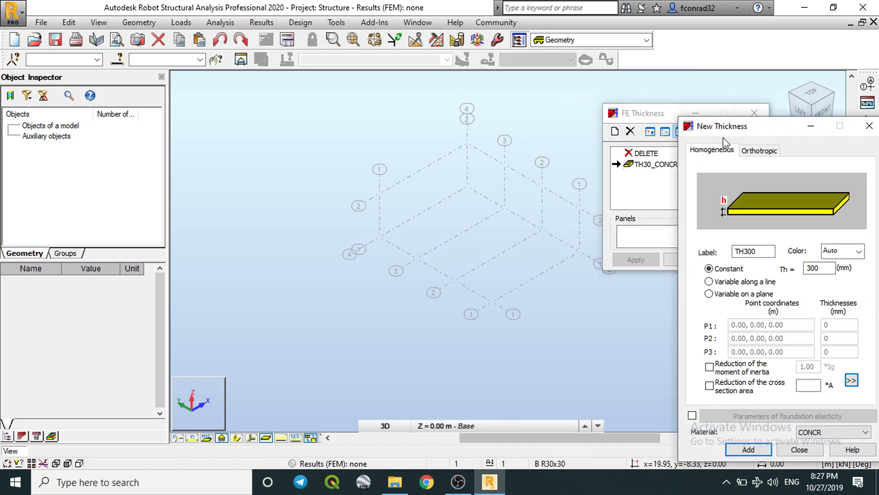
left_click_drag(728, 132, 552, 105)
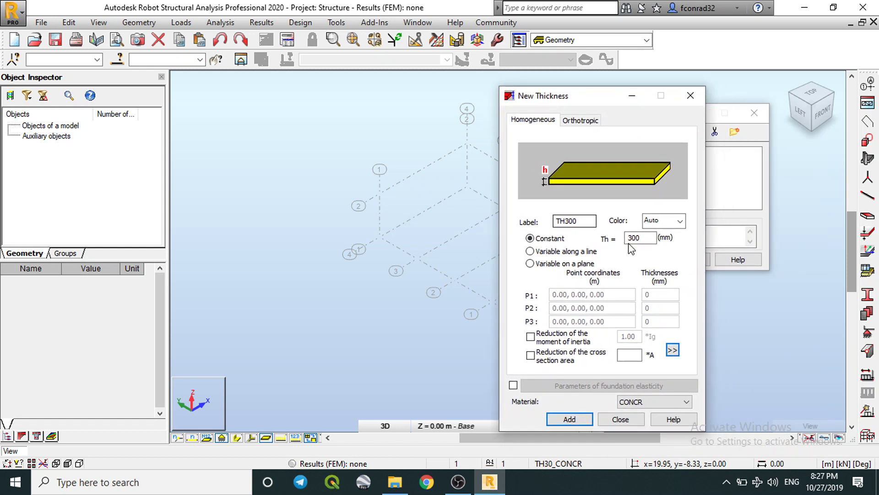
double_click(641, 238)
left_click(655, 403)
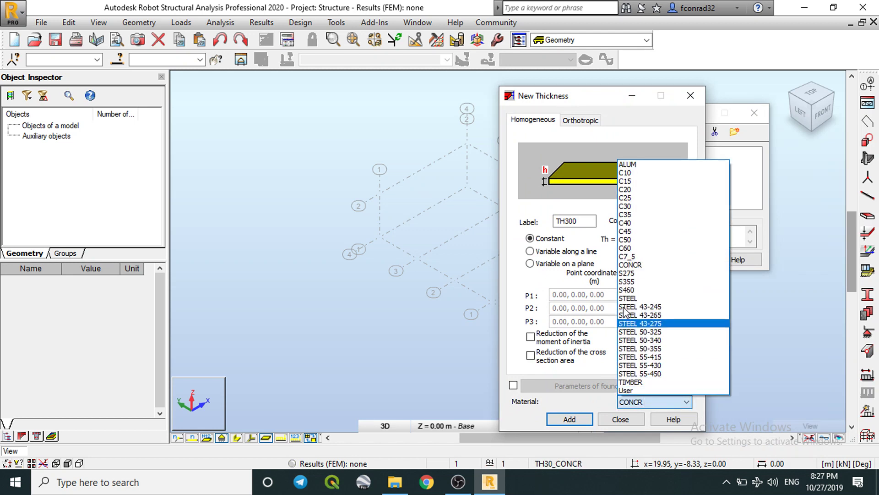
left_click(632, 206)
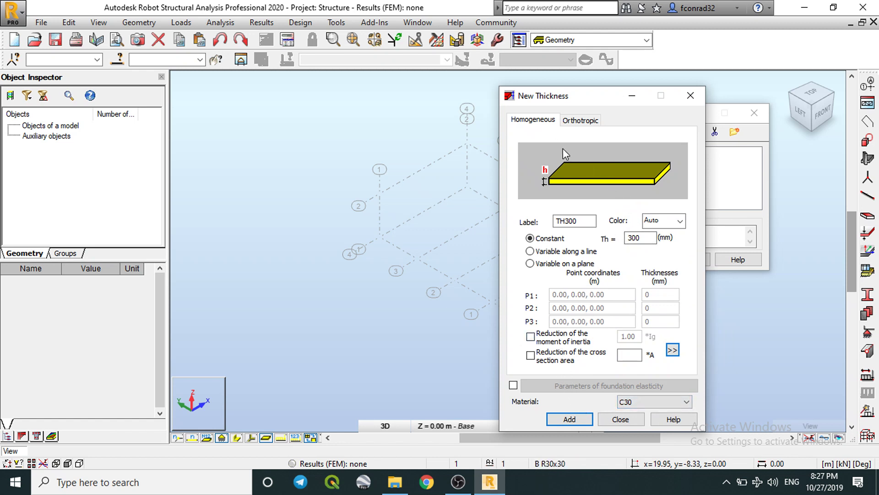
- Label the new 300 mm thickness WALLS and add it to the thickness list
double_click(564, 222)
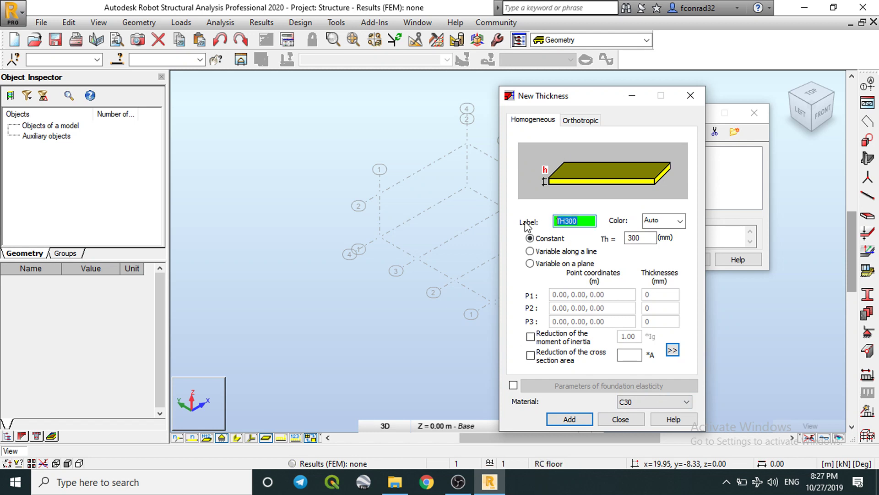
type("W")
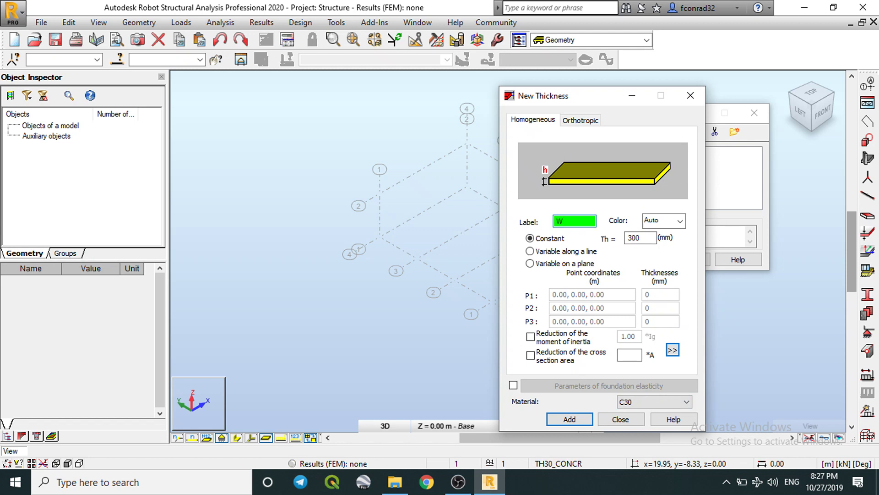
type("ALLS")
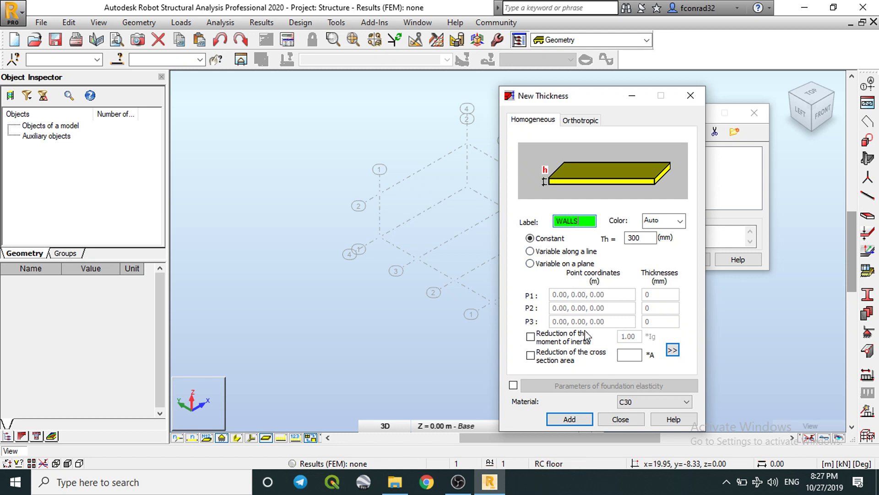
left_click(571, 421)
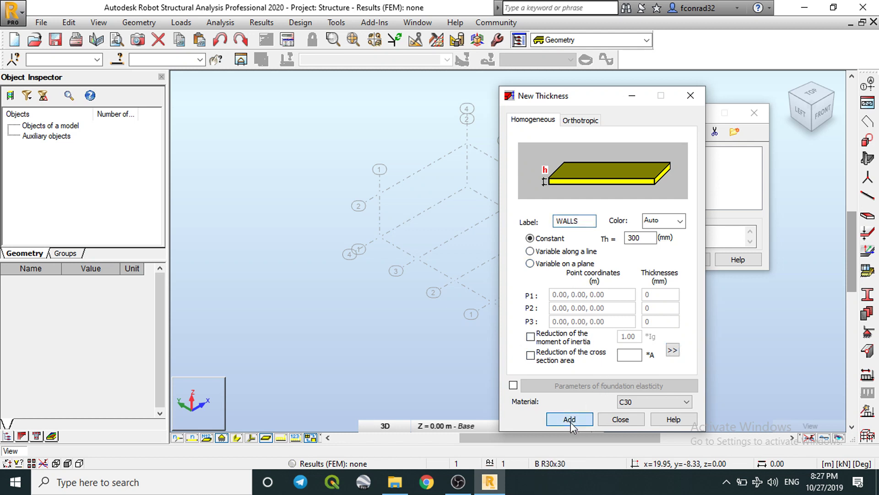
- Relabel the thickness definition BOTTOM SLAB and give it foundation elasticity with Kz = 7000 kN/m3
left_click_drag(596, 95, 403, 92)
double_click(373, 217)
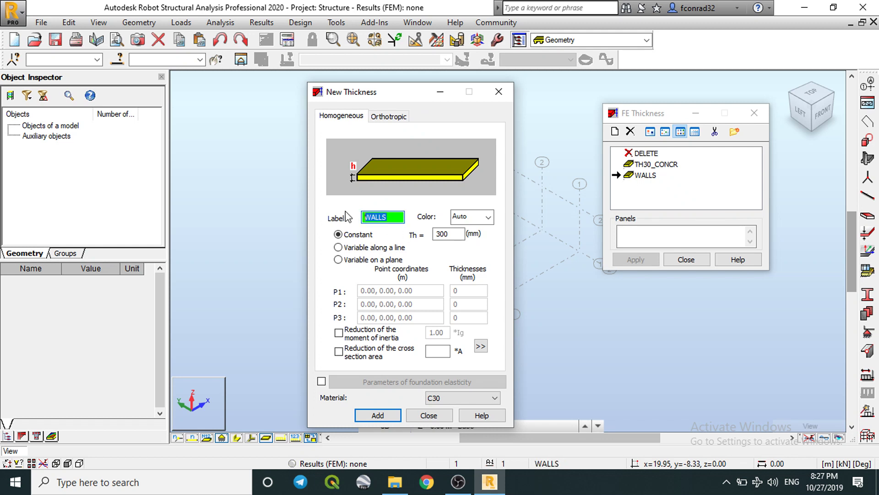
type("BOTTOM SLAB")
left_click(437, 235)
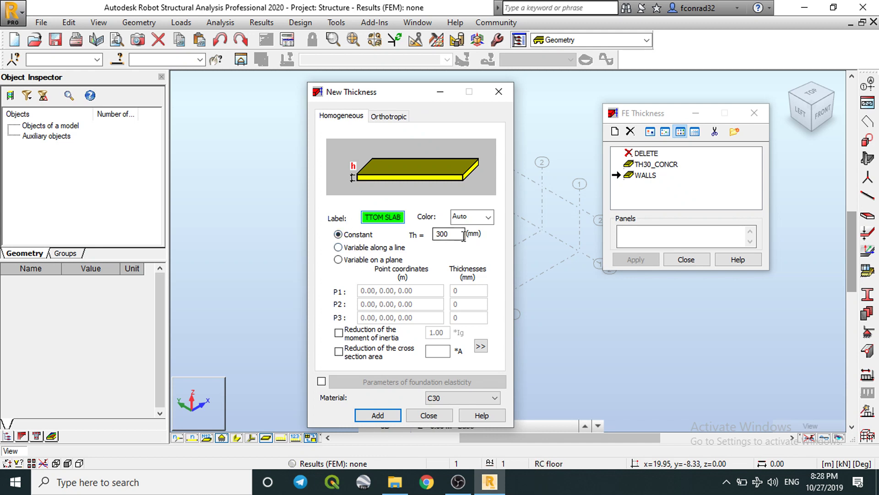
left_click(322, 381)
left_click(351, 381)
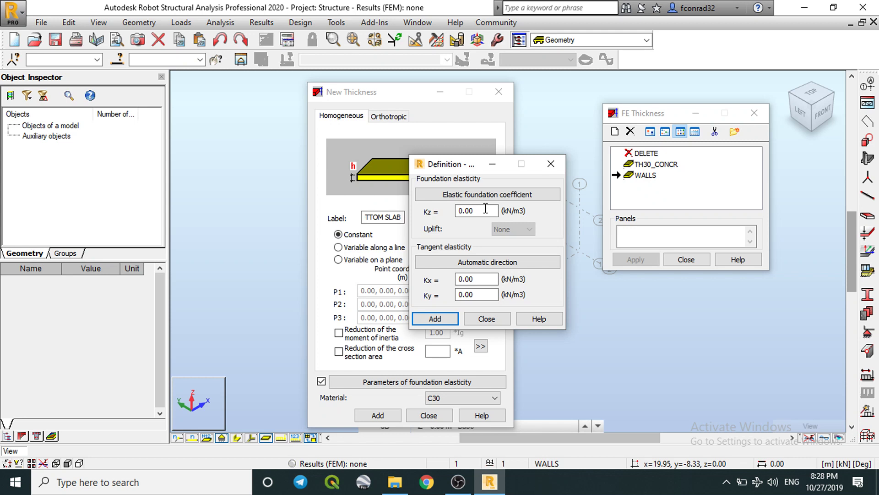
left_click(486, 209)
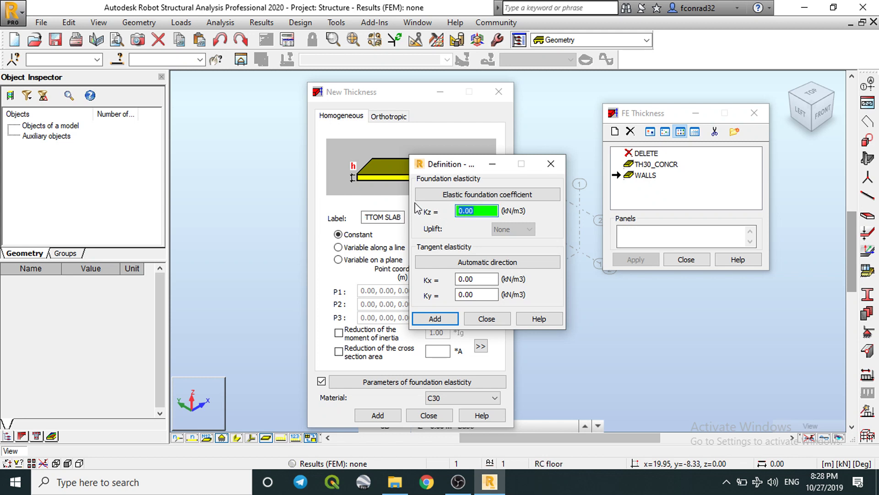
type("7000")
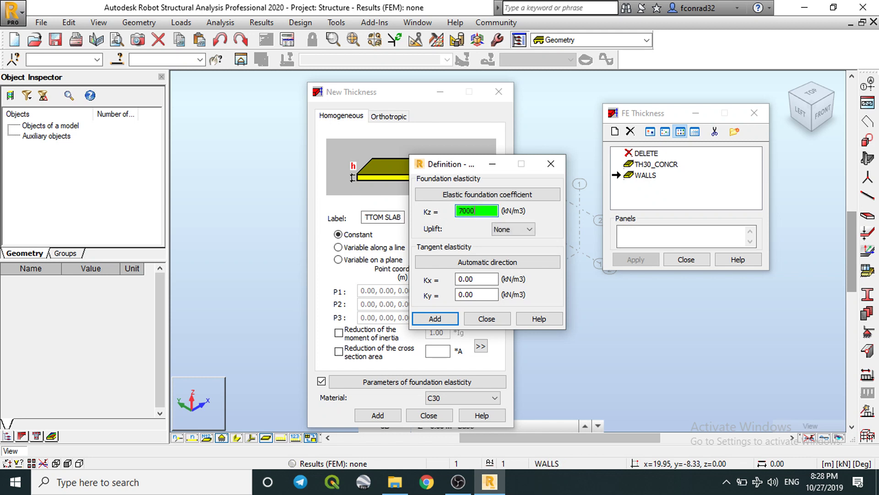
left_click(446, 322)
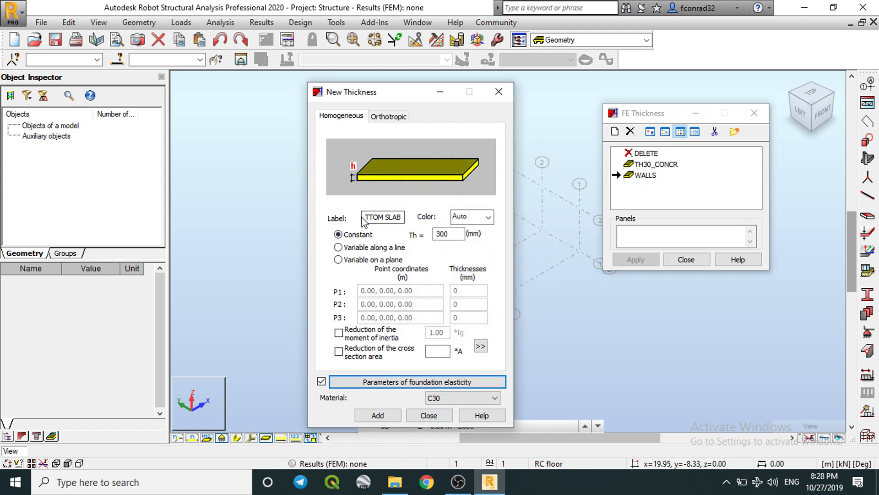
- Re-enter the label BOTTOM SLAB, add this thickness to the list and close the new thickness definition
left_click_drag(364, 222, 397, 222)
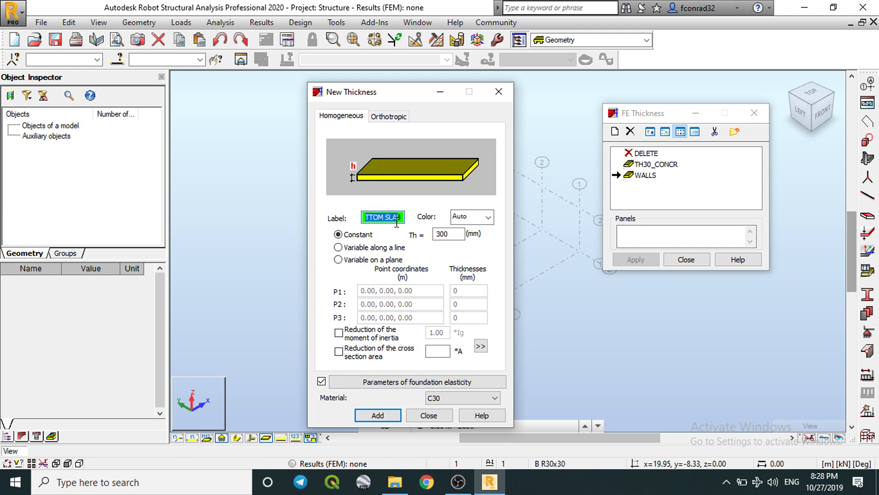
type("B")
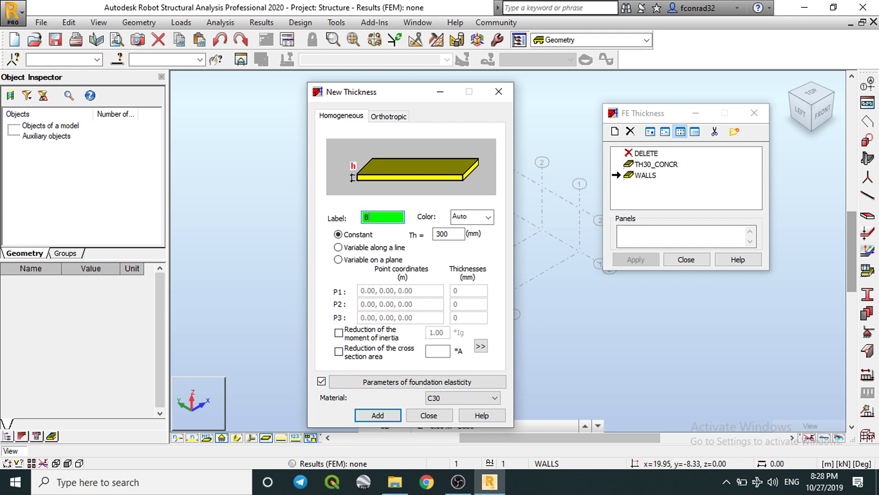
type("OTTOM SLAB")
left_click(386, 419)
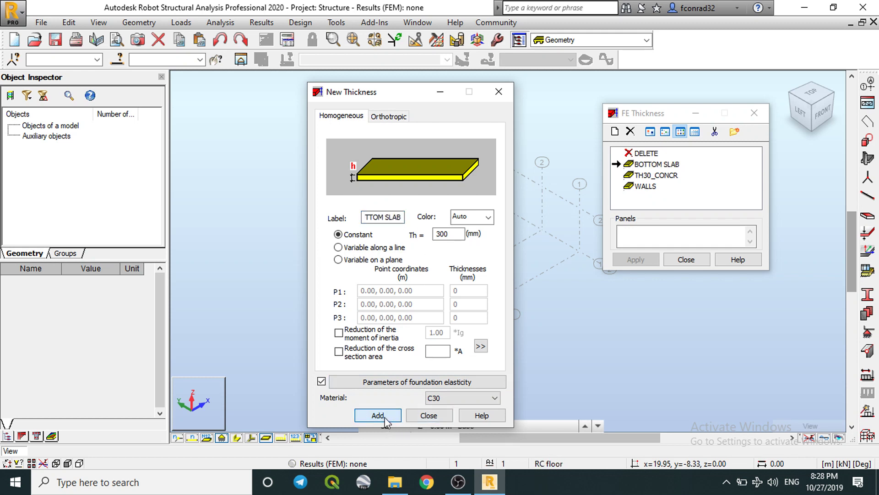
left_click(643, 167)
left_click(498, 93)
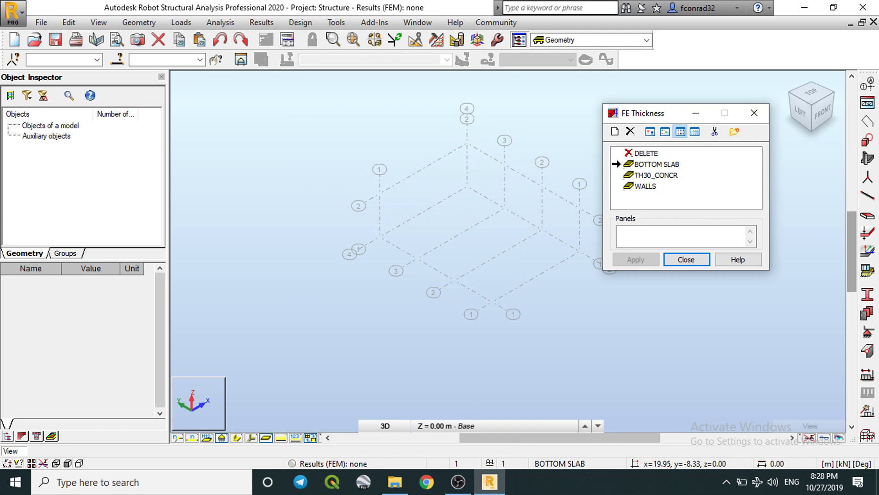
- Switch to the Windows Calculator, calculate the square root of 2, highlight the result to three decimals and close the calculator
scroll(353, 214, "down", 3)
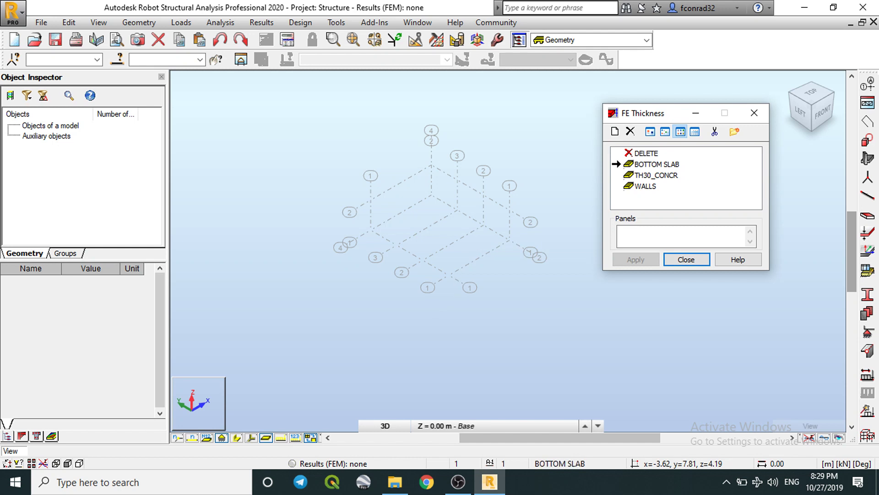
left_click(811, 94)
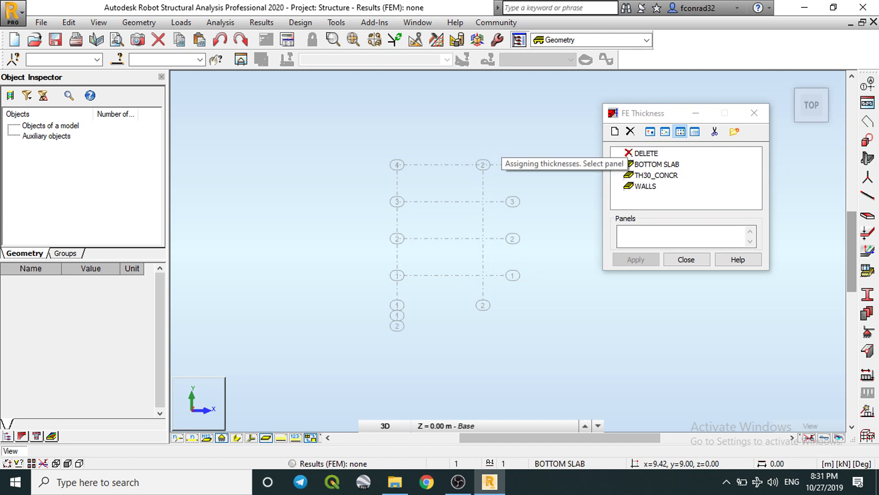
left_click(162, 488)
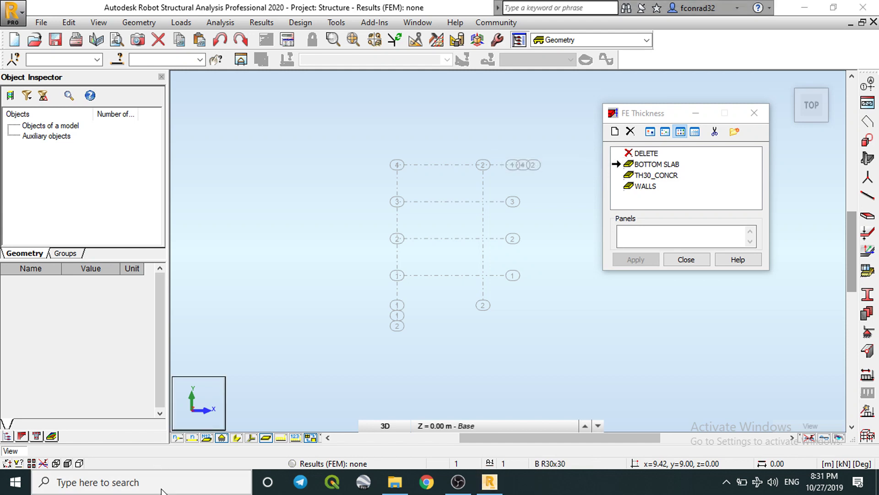
type("CALC")
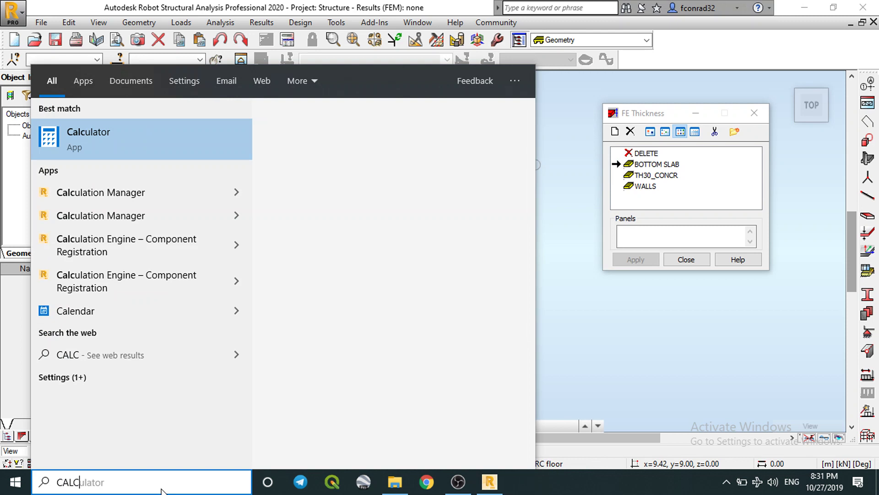
left_click(315, 247)
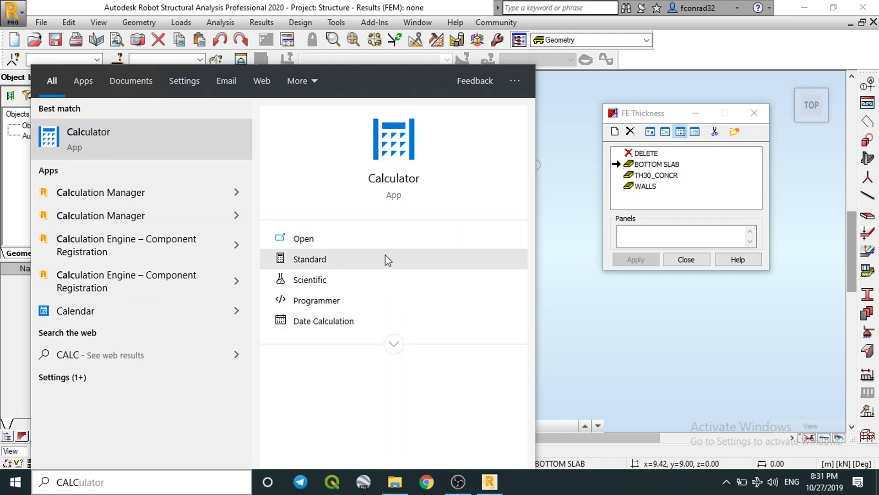
left_click(334, 239)
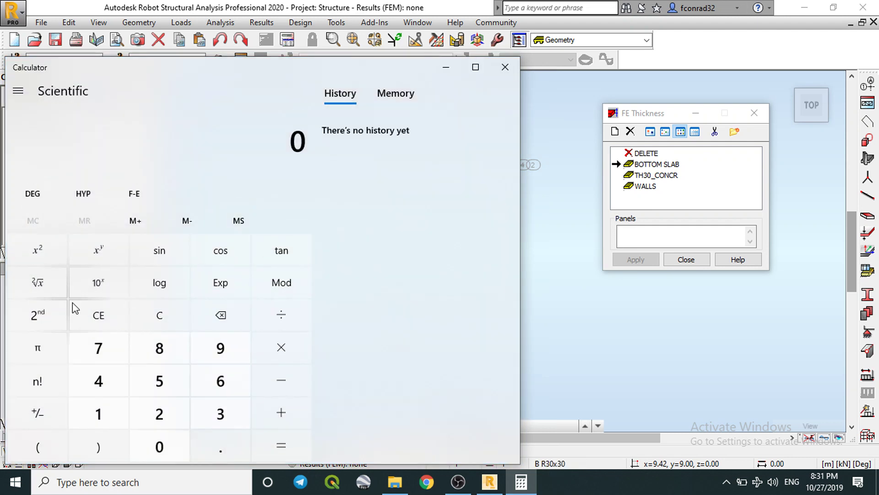
left_click(159, 415)
left_click(39, 283)
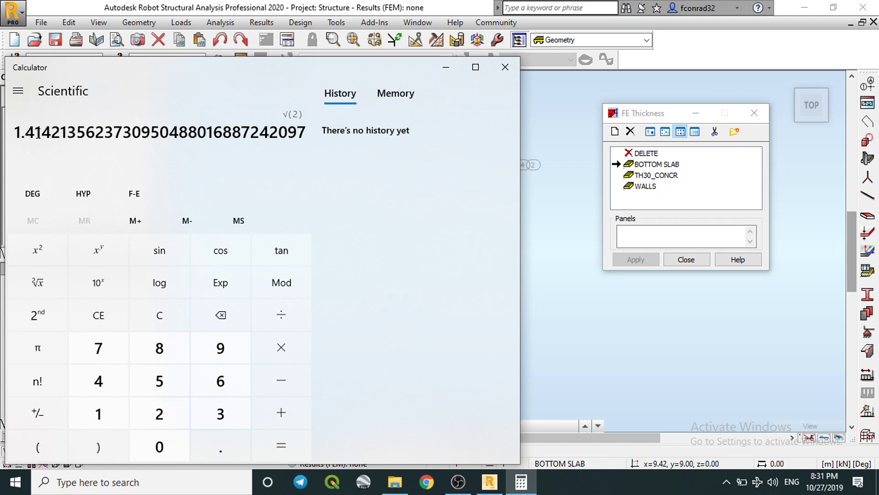
left_click_drag(49, 136, 17, 126)
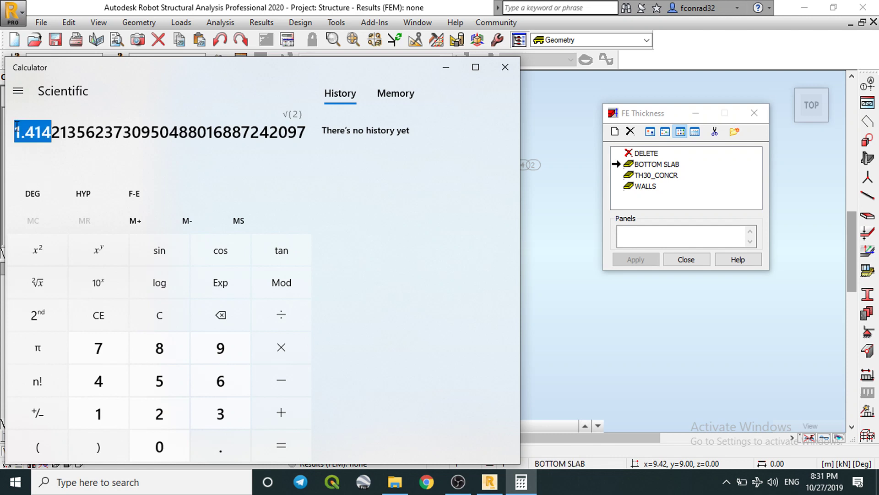
left_click(504, 68)
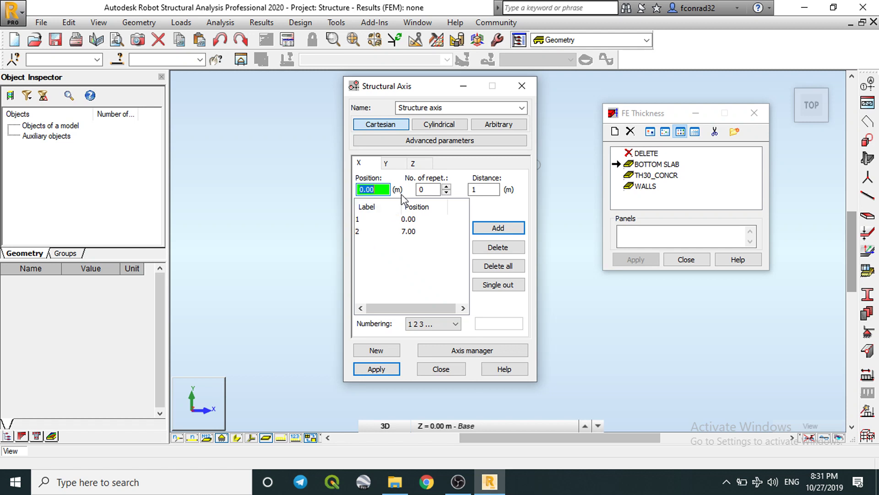
- Add X-direction axes at -1.414 m and 8.41 m to the Structure axis grid
type("-1.414")
left_click(492, 231)
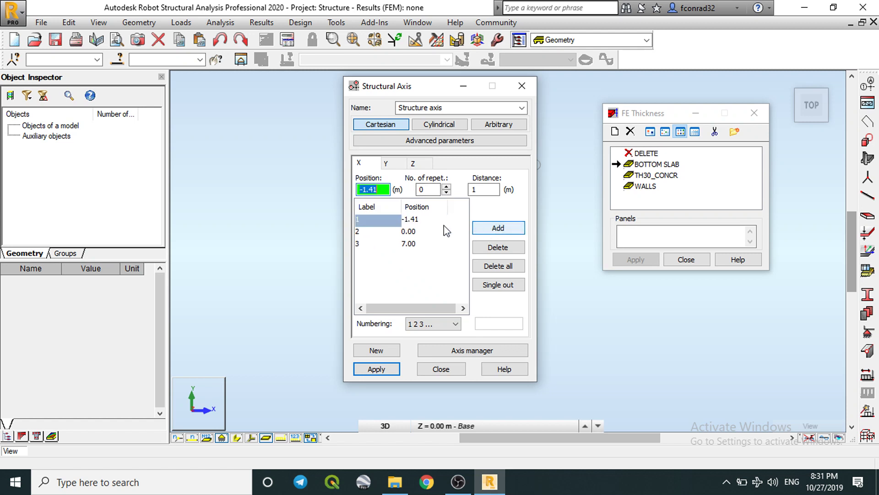
left_click(367, 190)
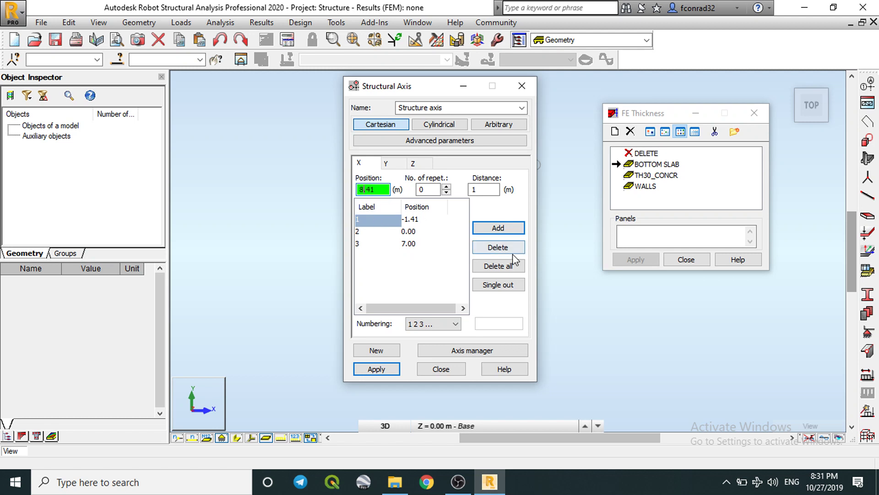
left_click(507, 230)
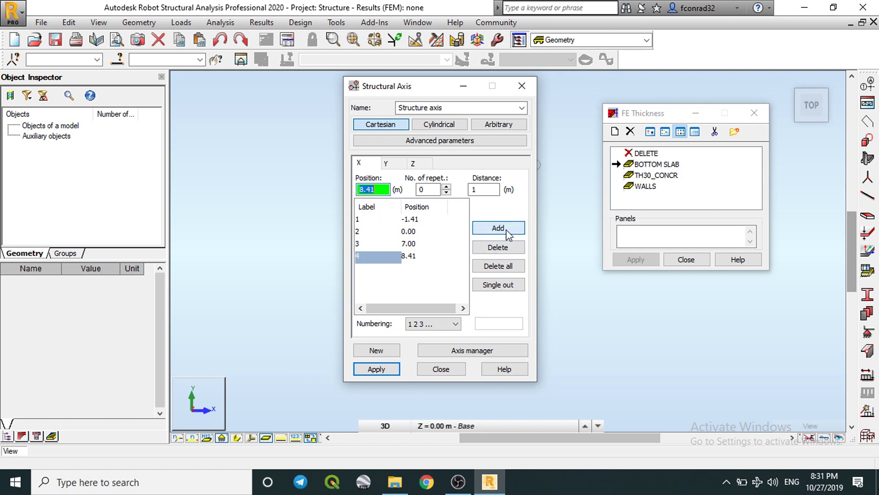
- Add Y-direction axes at -1.414 m and 10.41 m to the Structure axis grid, apply the grid and close its definition
left_click(395, 164)
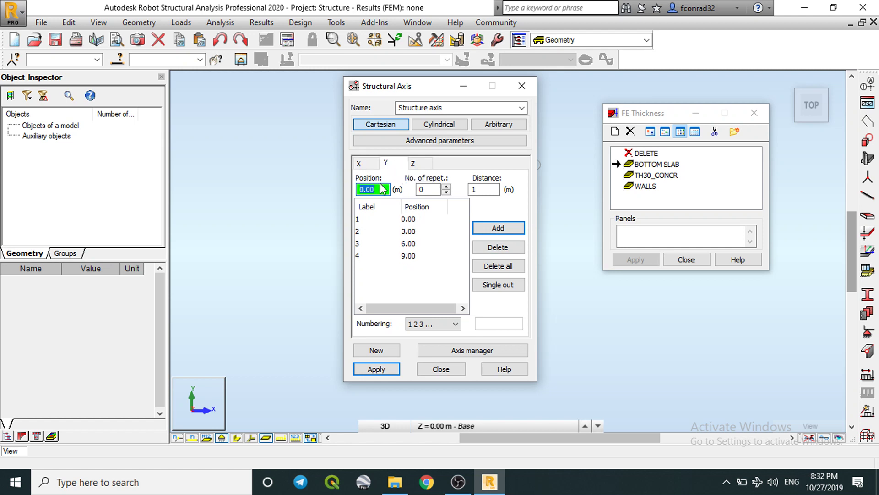
type("-")
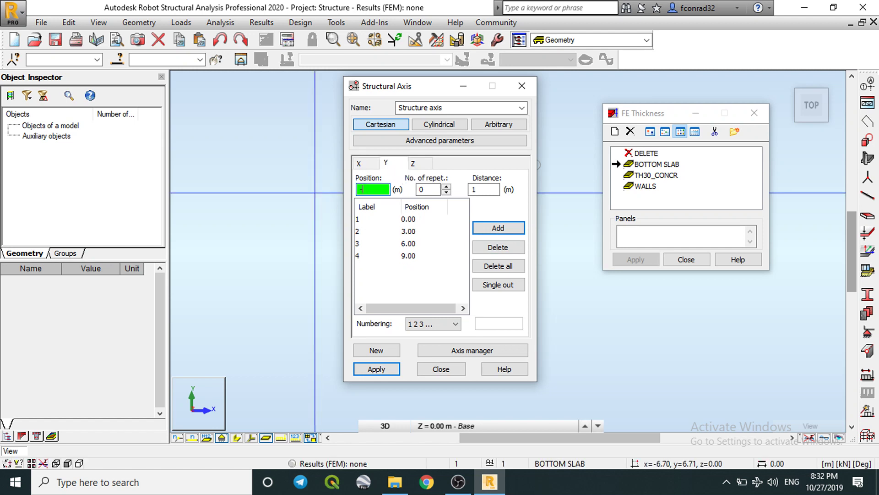
type("1.414")
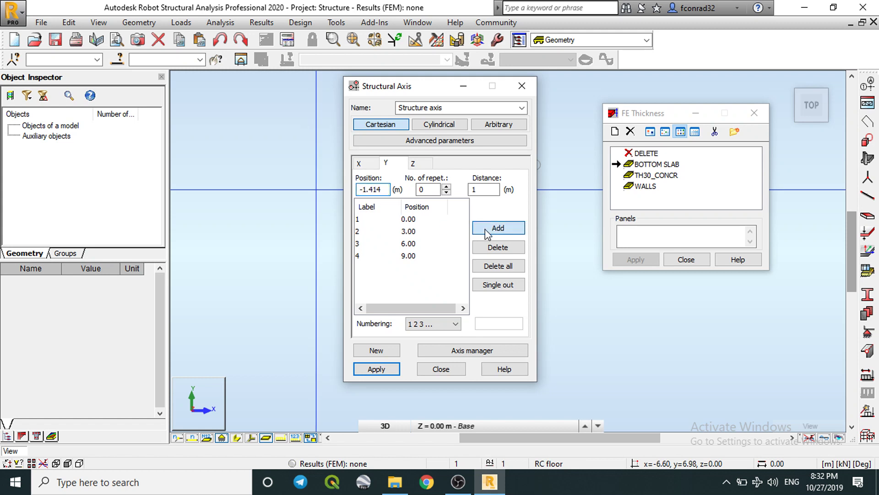
left_click(486, 229)
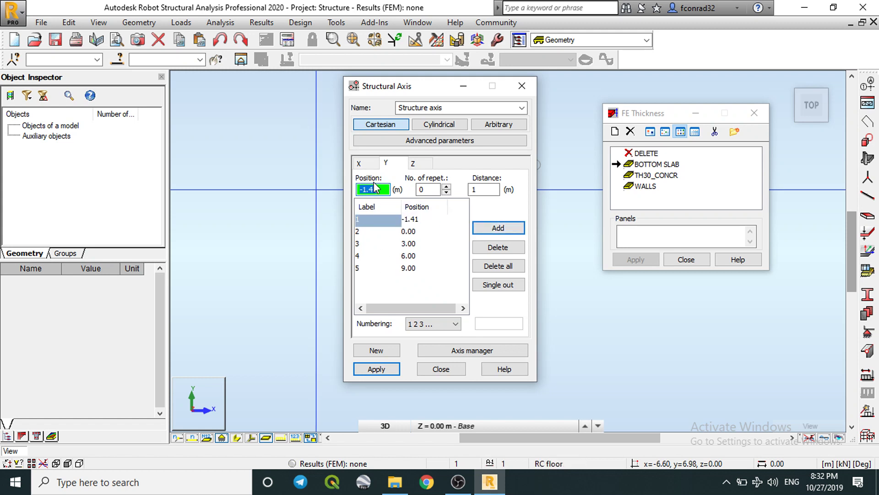
left_click(375, 187)
key("Home")
key("Delete")
type("0")
left_click(495, 229)
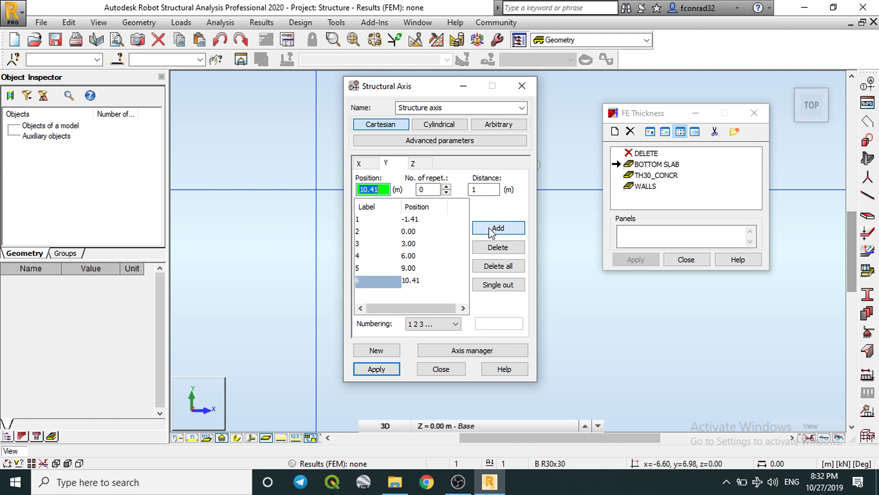
left_click(393, 370)
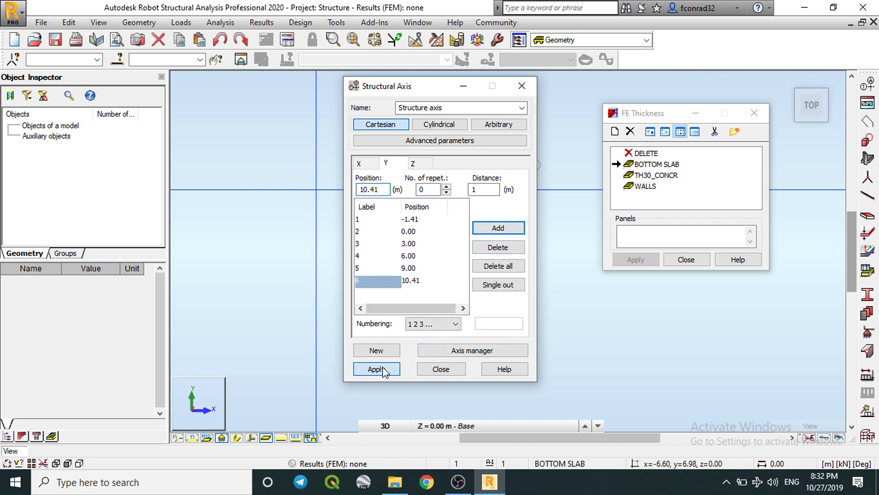
left_click(441, 369)
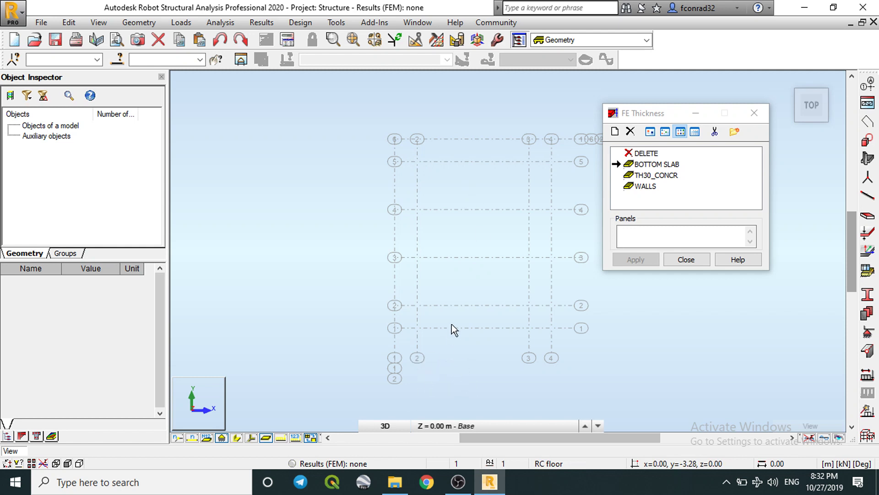
- Set the view to the XY plane at the Base level and close the FE Thickness definitions with BOTTOM SLAB selected
left_click(386, 426)
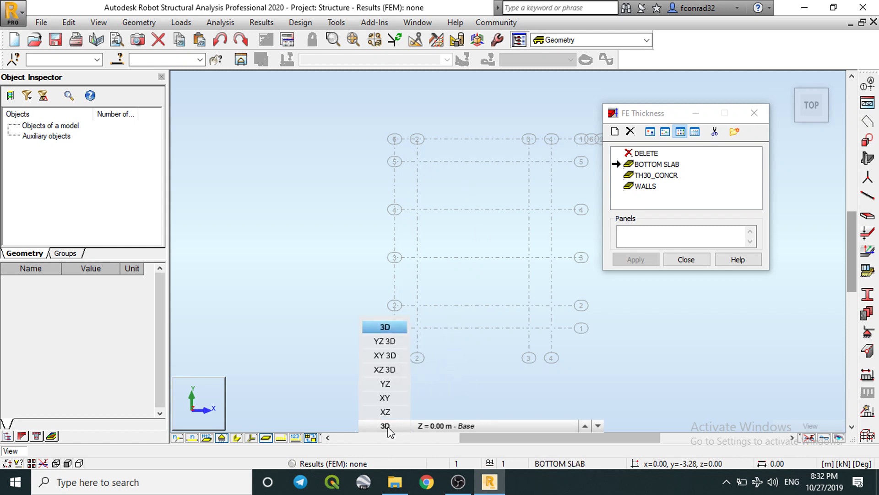
left_click(387, 425)
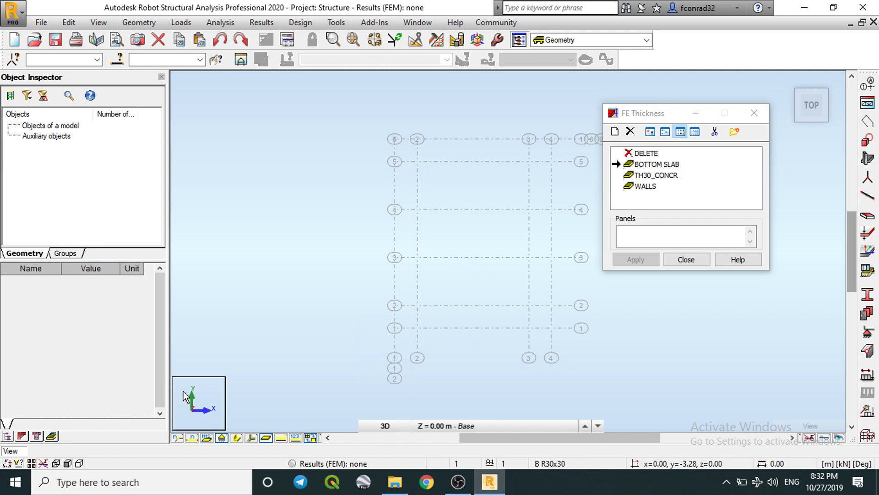
left_click(387, 426)
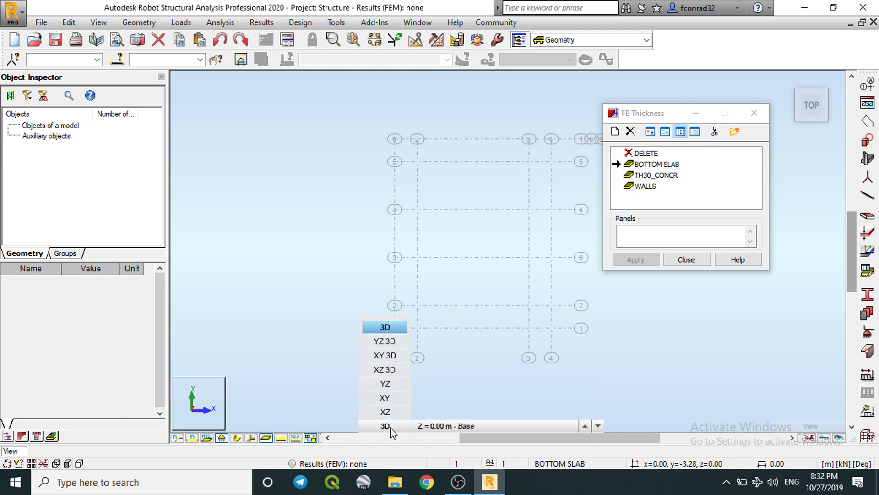
left_click(387, 397)
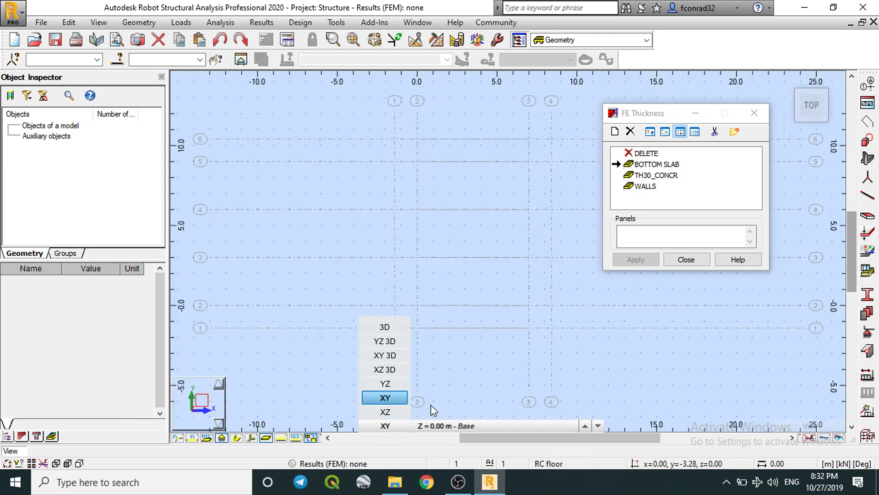
left_click(431, 431)
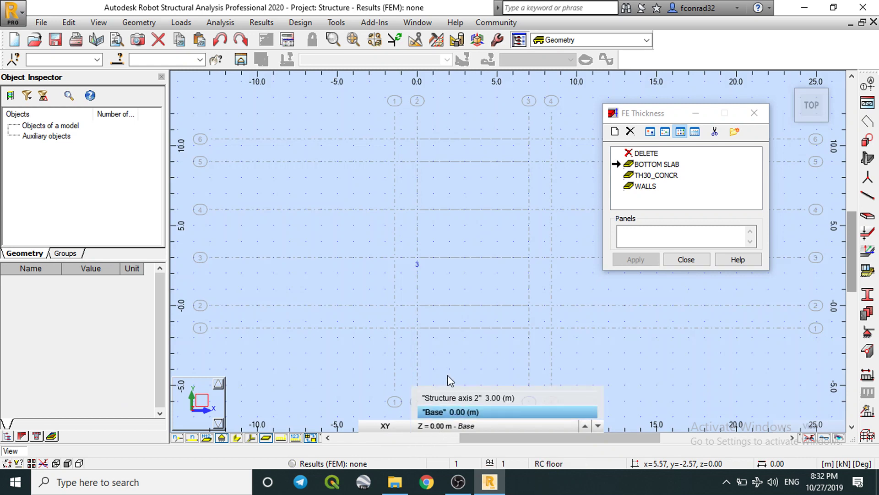
left_click(417, 353)
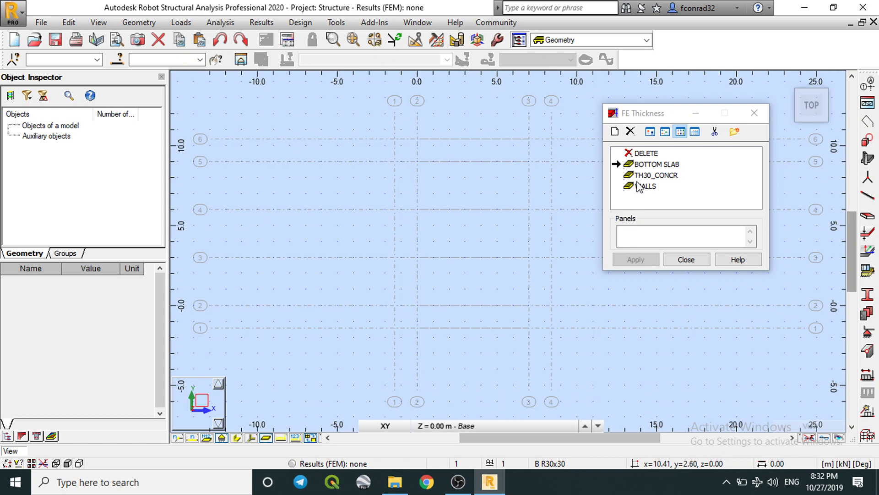
left_click(651, 165)
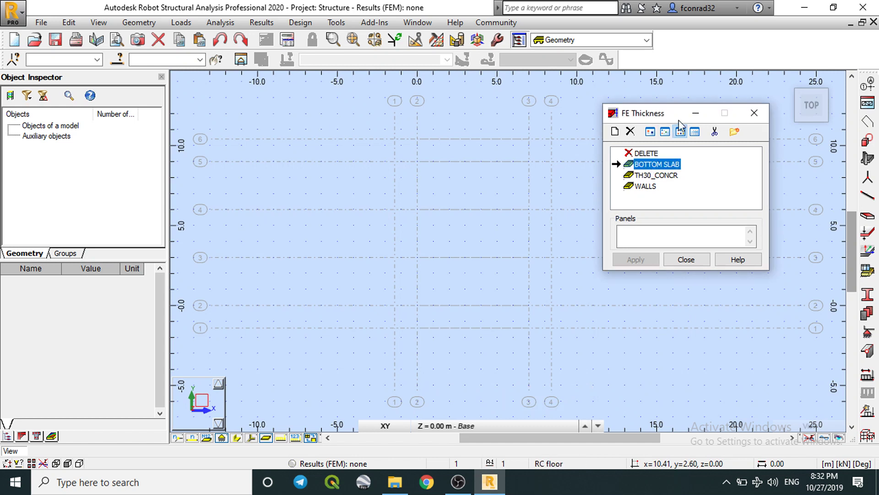
left_click(754, 112)
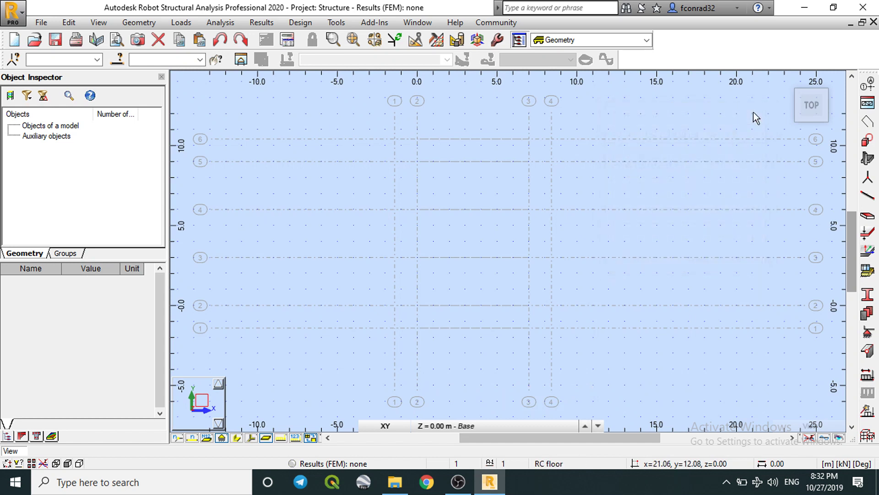
- Draw a BOTTOM SLAB floor contour through (-1.41, -1.41), (8.41, -1.41), (7, 0), (7, 9), (8.41, 10.41), (-1.41, 10.41), (0, 9) and (0, 0)
left_click(866, 158)
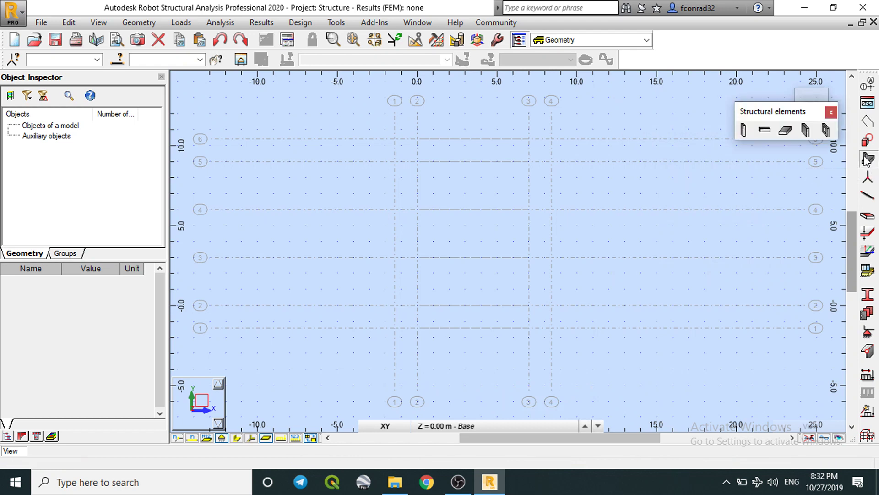
left_click(785, 131)
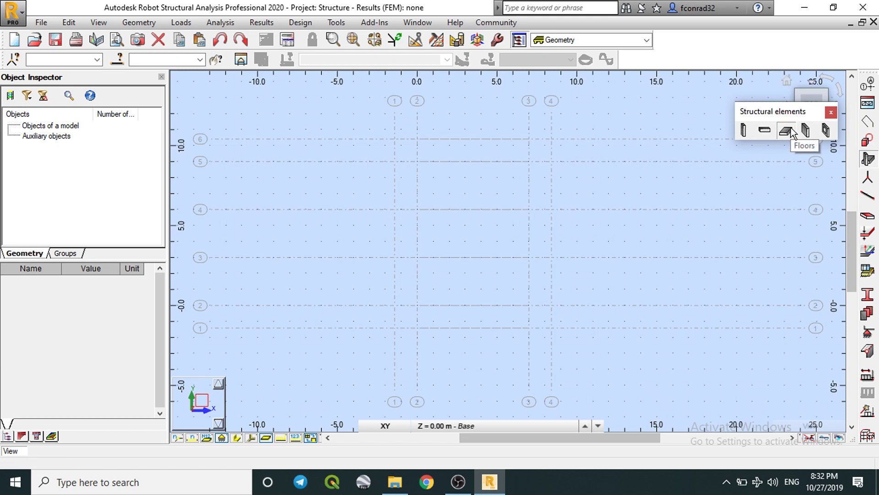
left_click(766, 133)
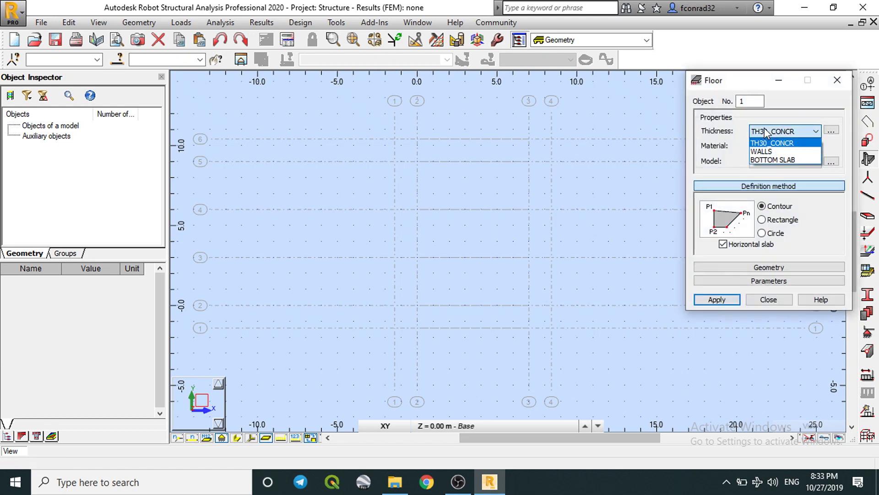
left_click(762, 159)
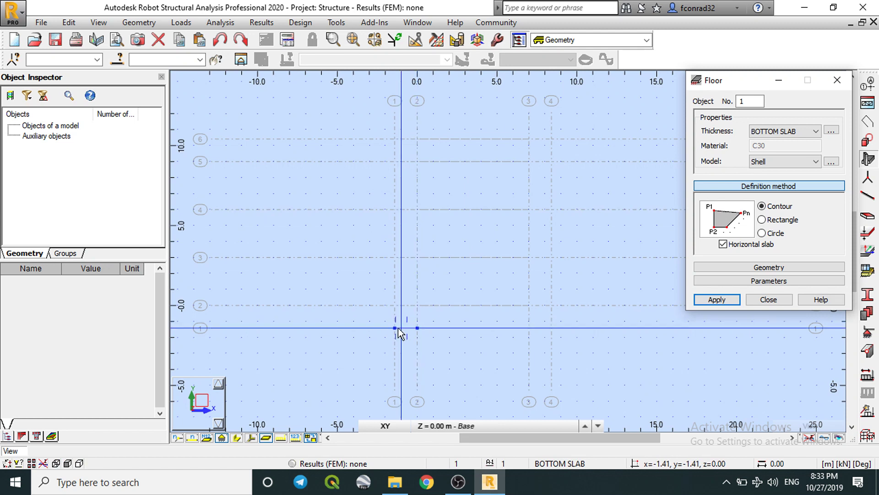
left_click(394, 328)
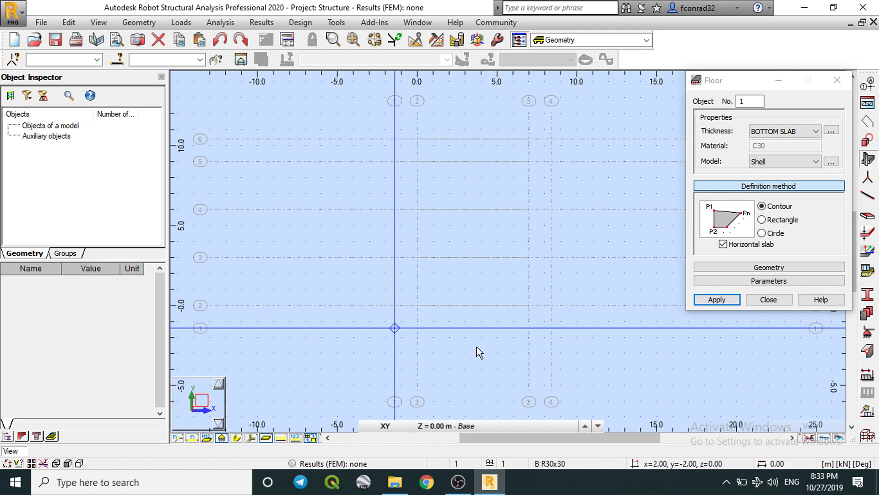
left_click(551, 328)
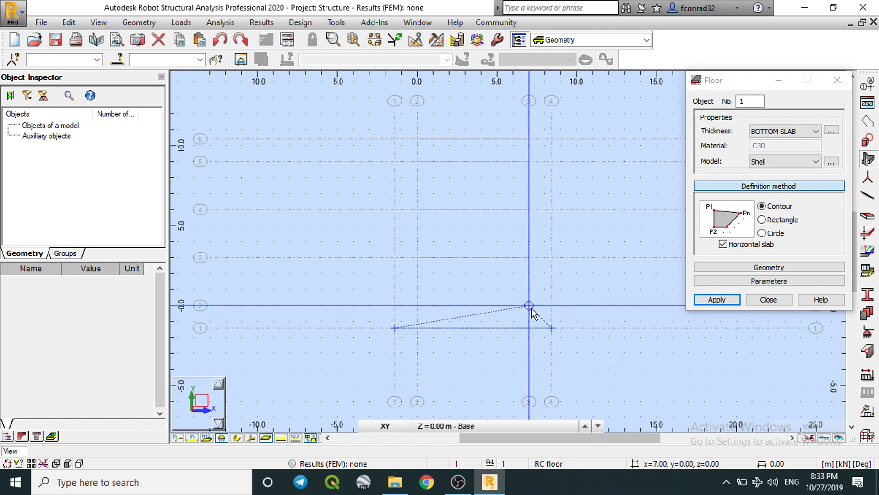
left_click(529, 304)
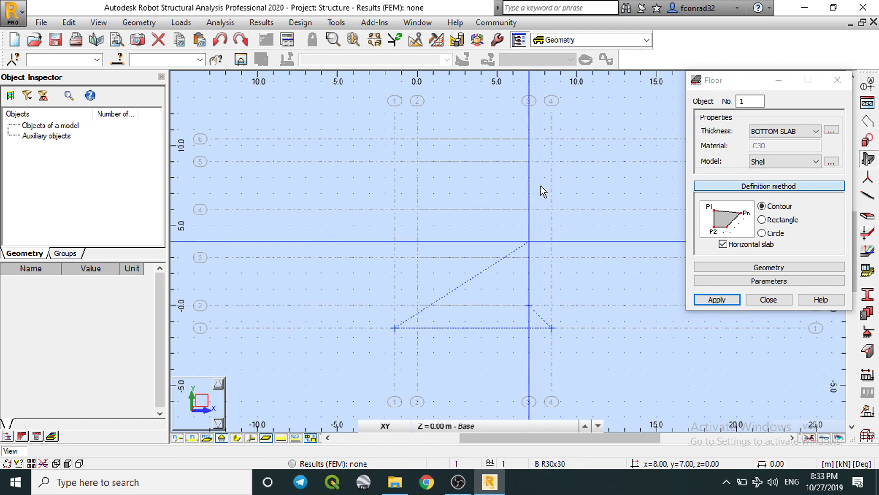
left_click(529, 161)
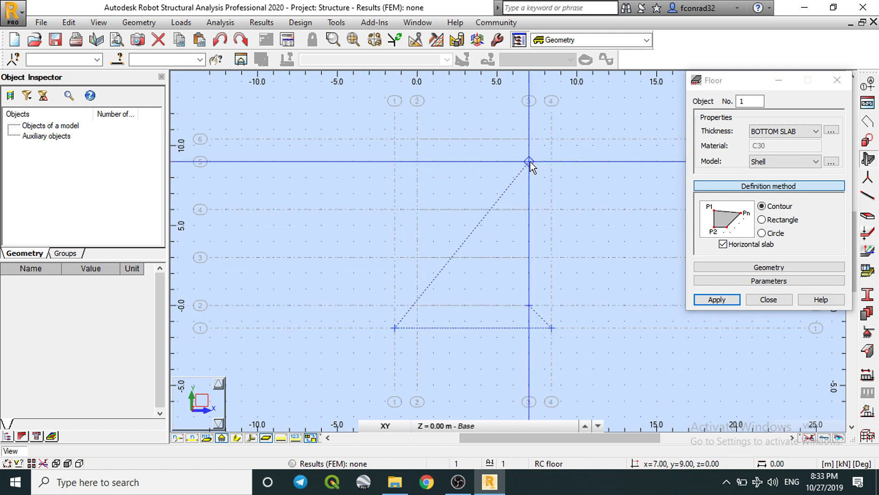
left_click(552, 139)
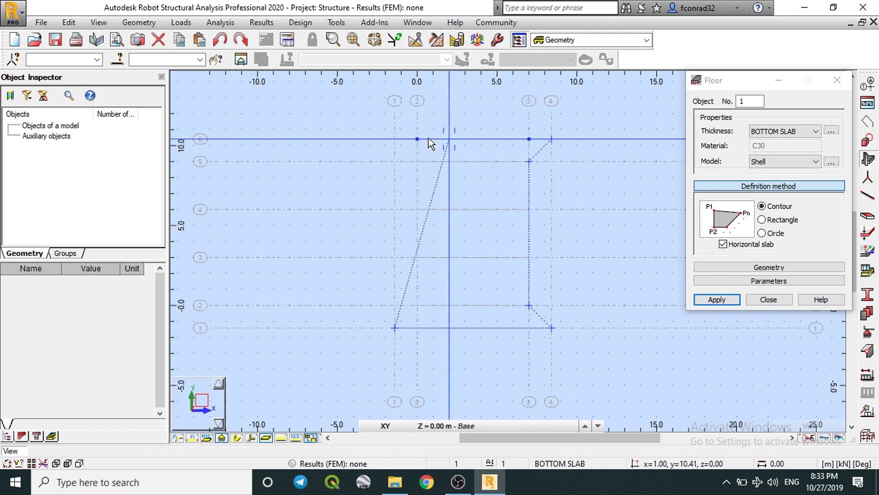
left_click(395, 138)
left_click(417, 162)
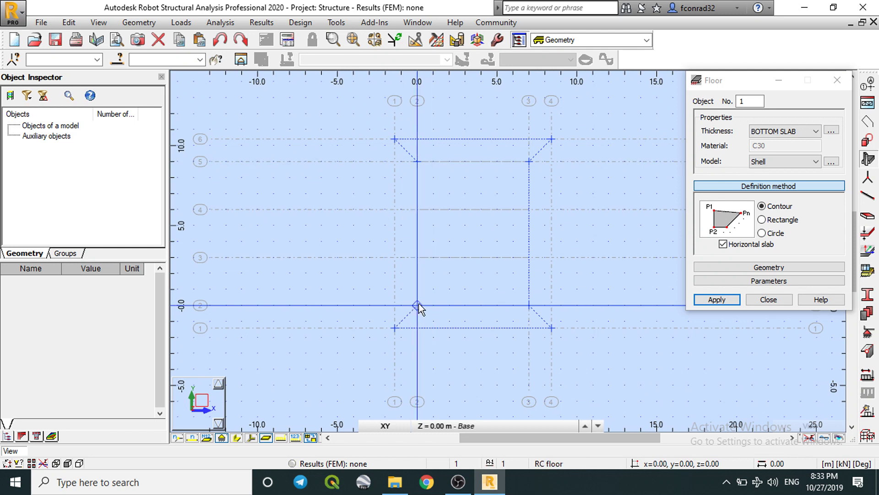
left_click(417, 305)
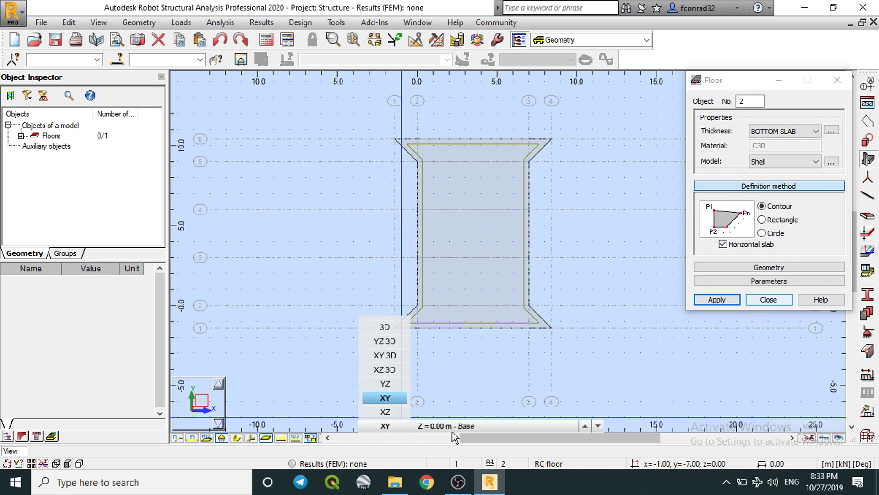
- Draw a rectangular floor with WALLS thickness at Z = 3.00 m through (0, 9), (7, 9) and (7, 0), and close the floor definition
mouse_move(454, 424)
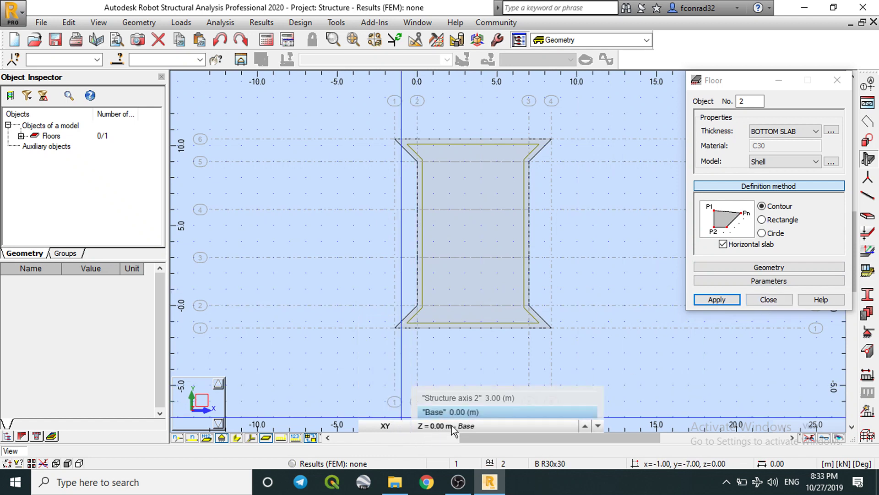
left_click(458, 398)
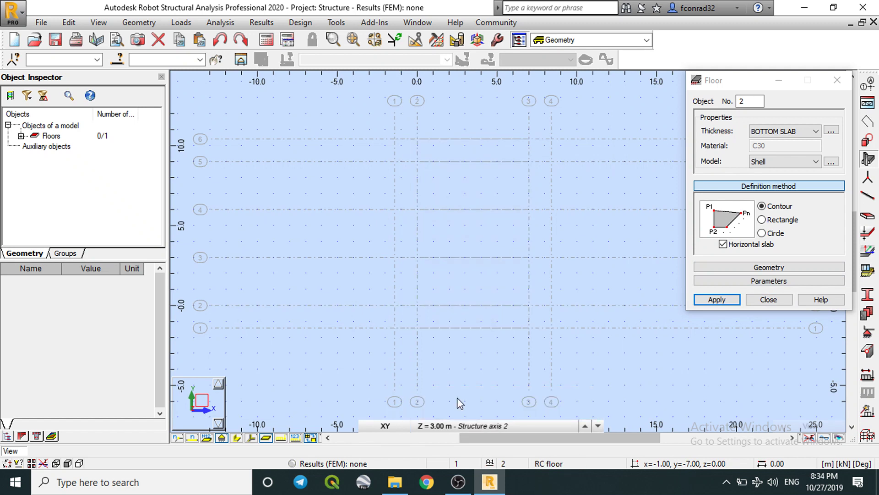
left_click(770, 131)
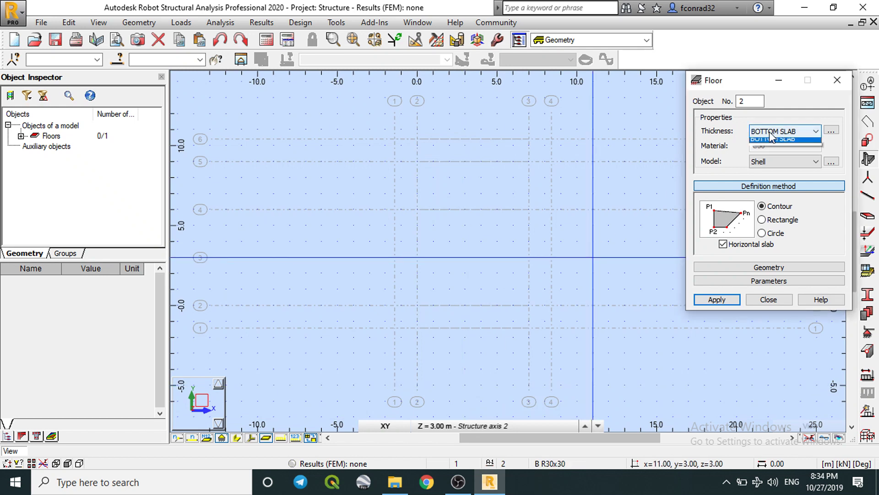
left_click(769, 152)
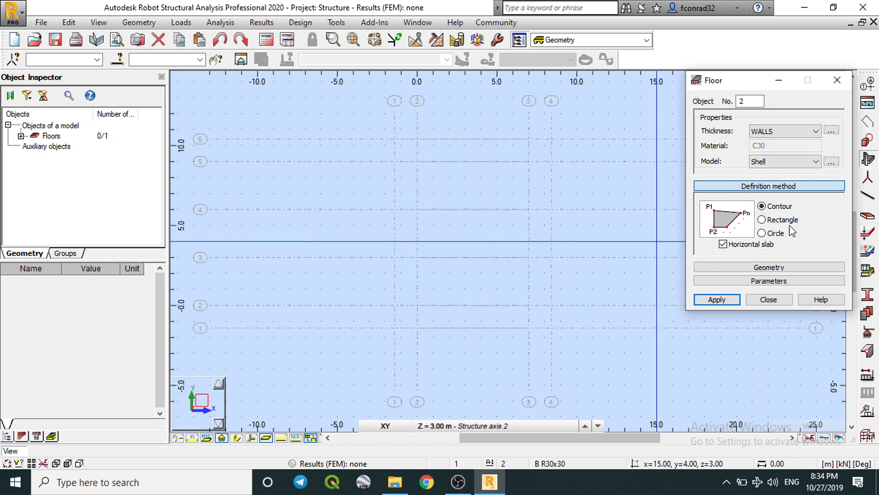
left_click(762, 221)
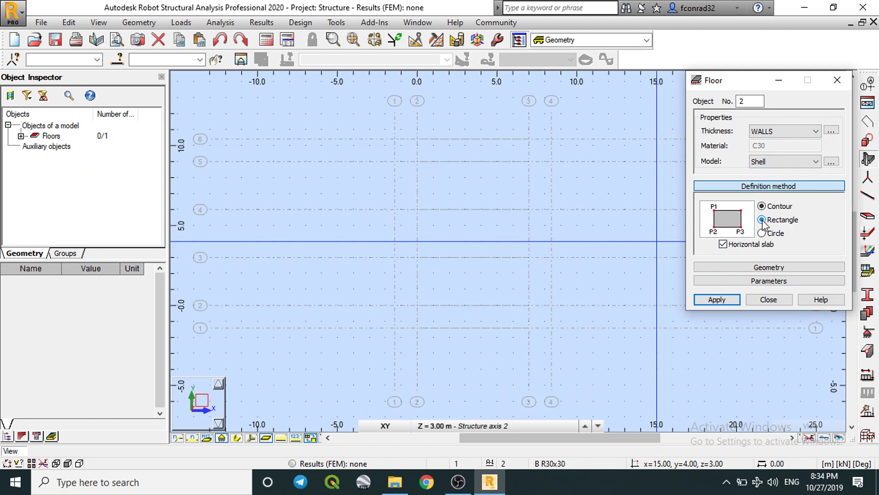
left_click(417, 161)
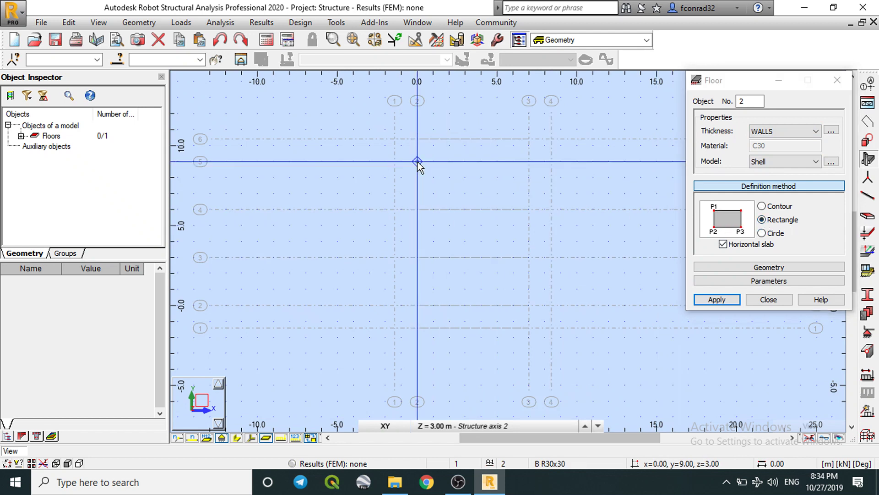
left_click(529, 161)
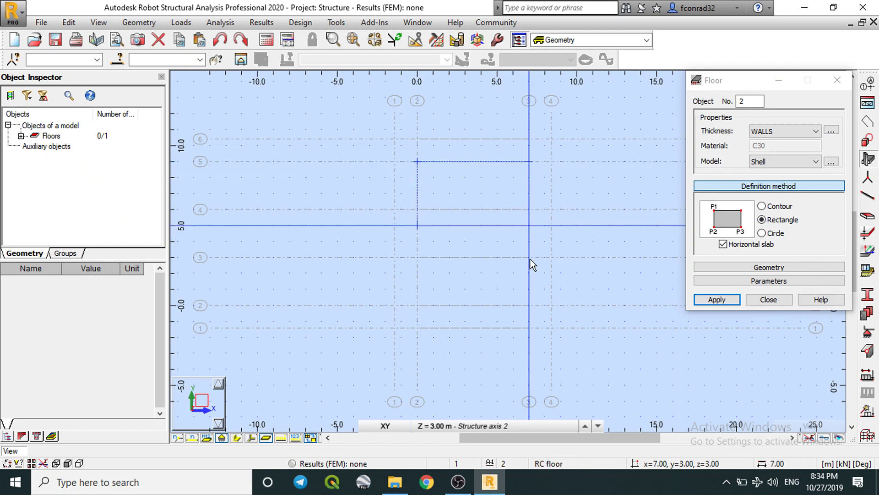
left_click(529, 304)
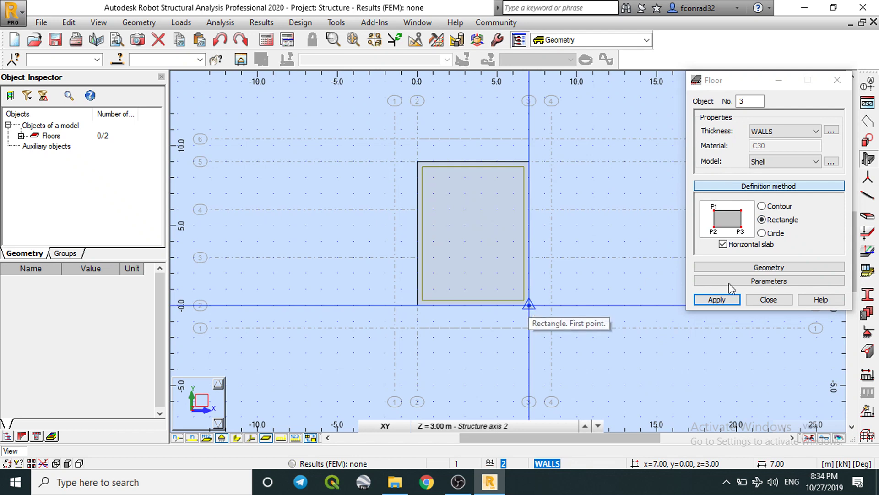
left_click(768, 300)
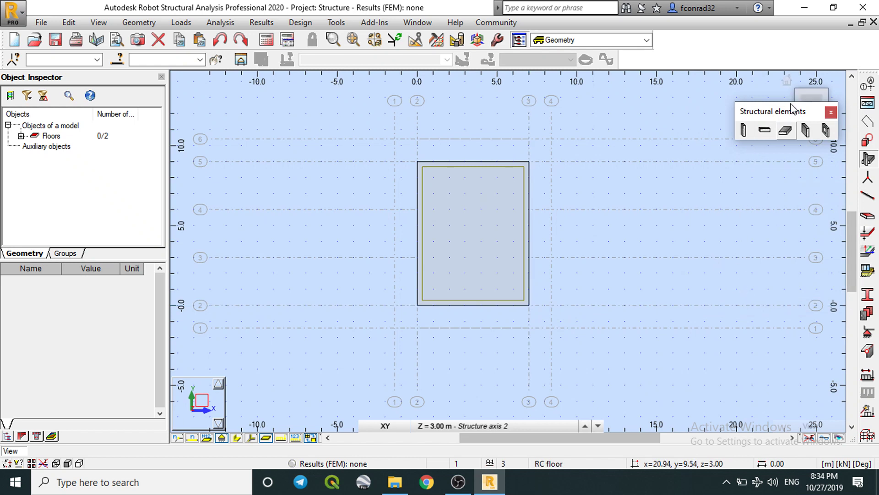
- Check the two slabs in 3D and from the front, and set the view to the XZ plane at Y = 0.00 m
left_click(387, 426)
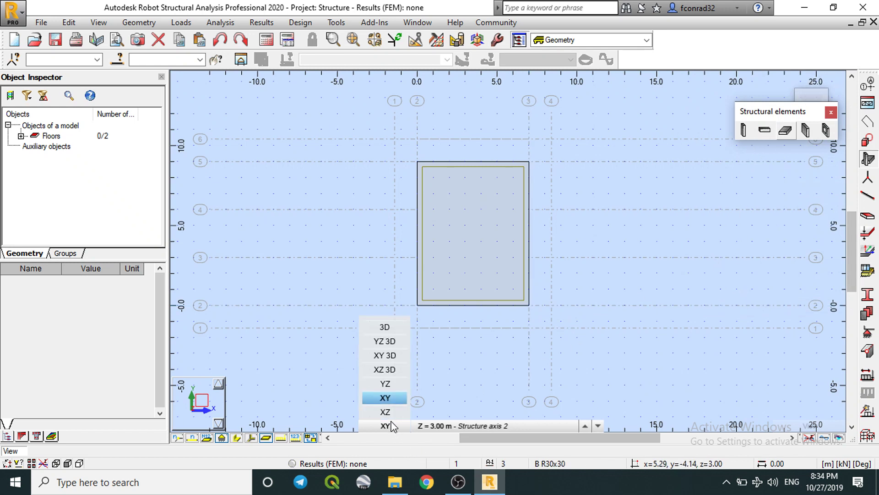
left_click(385, 324)
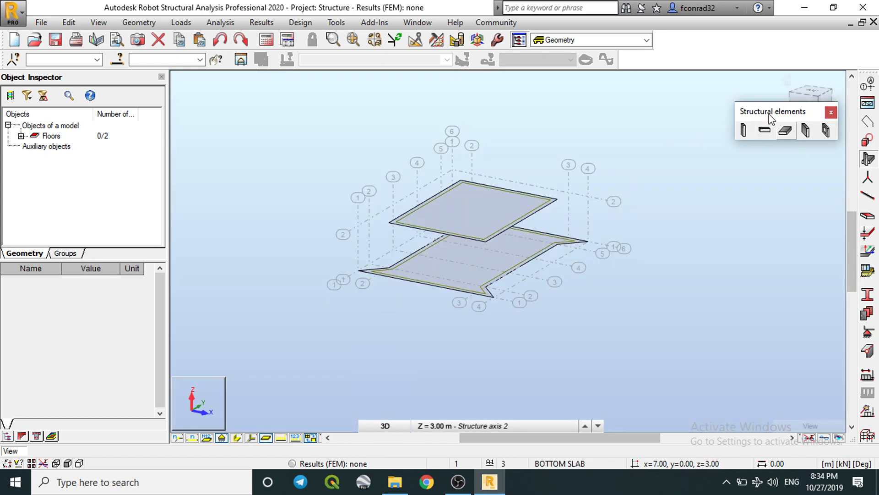
left_click(818, 99)
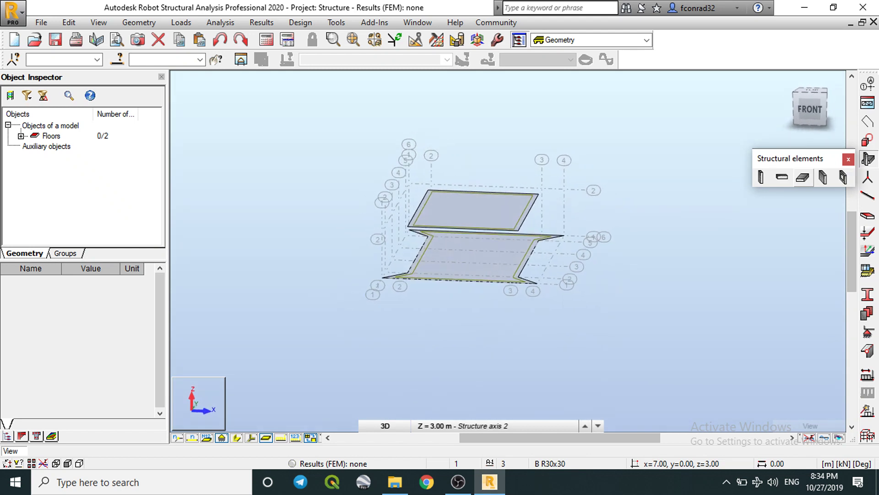
left_click(806, 109)
left_click(811, 106)
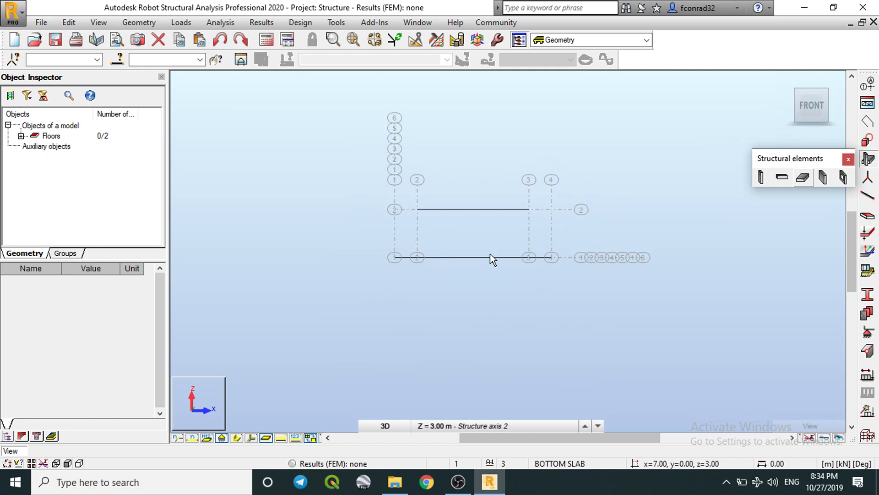
scroll(490, 254, "up", 1)
left_click(395, 422)
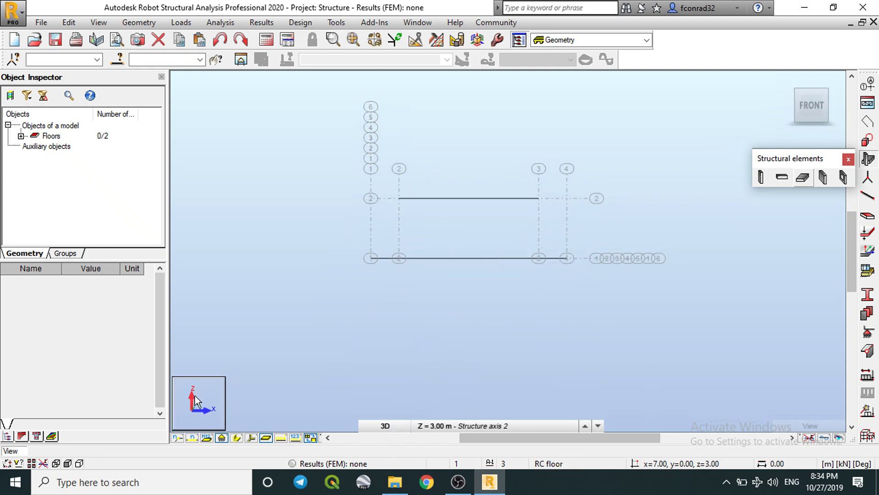
left_click(383, 426)
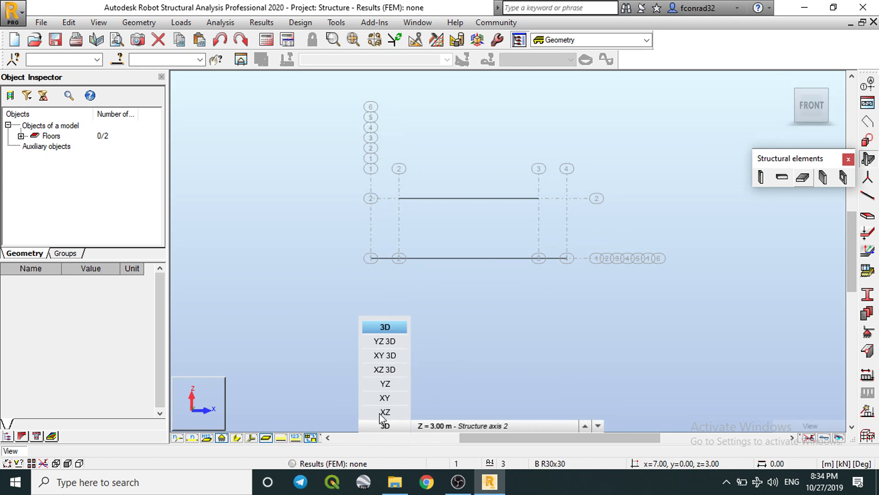
left_click(380, 414)
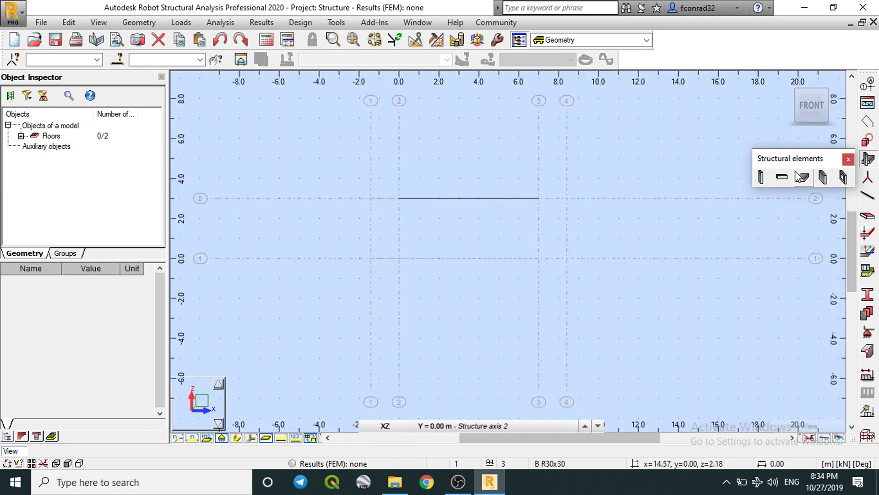
- Add a WALLS-thickness wall with height 3 m, orientation Down (Z-) and Drag off, from (0, 0, 3) to (7, 0, 3)
left_click(821, 180)
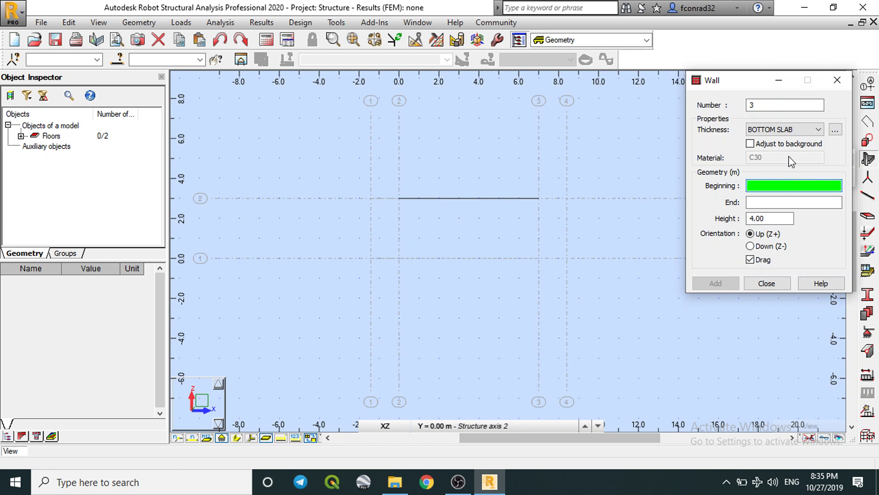
left_click(762, 132)
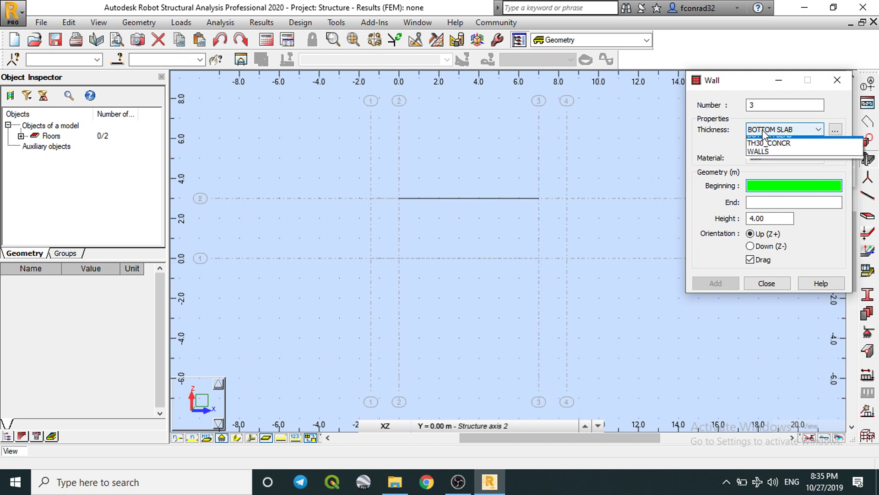
left_click(756, 158)
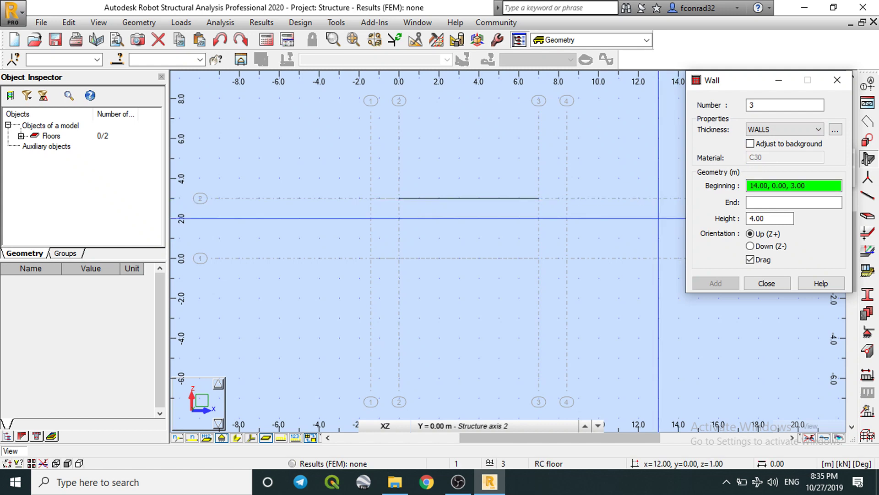
left_click(770, 220)
left_click_drag(770, 220, 752, 219)
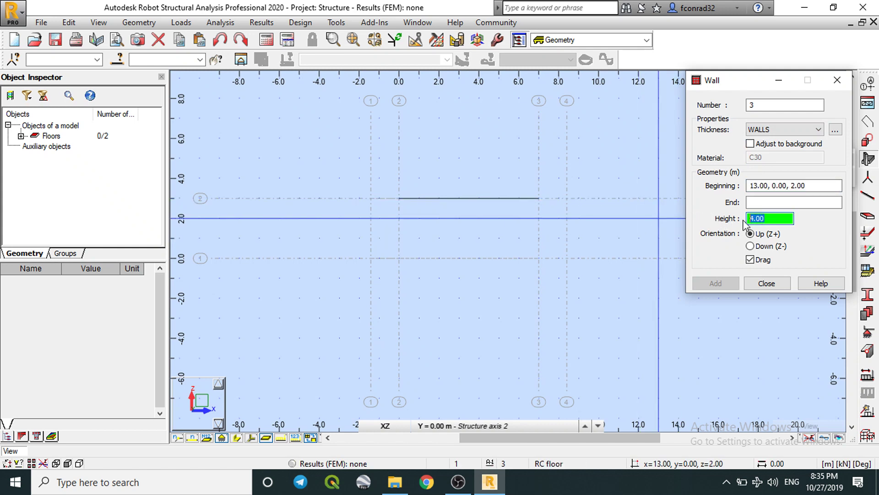
type("3")
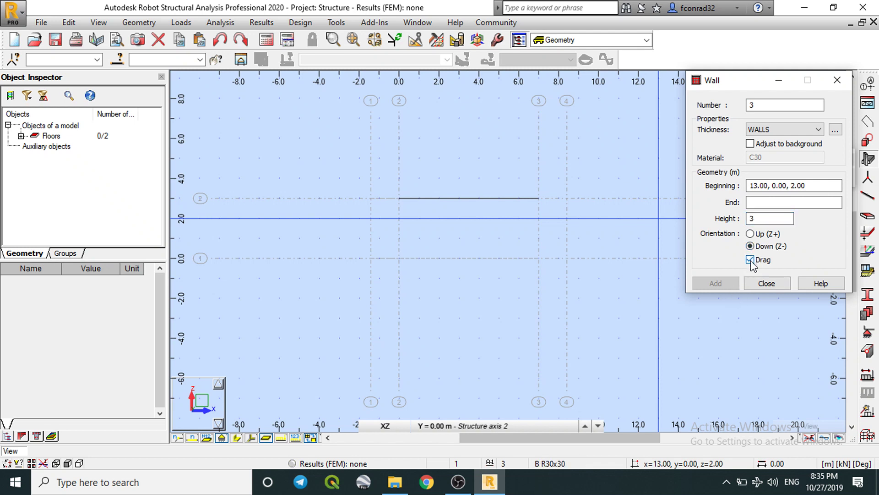
left_click(751, 261)
left_click(755, 186)
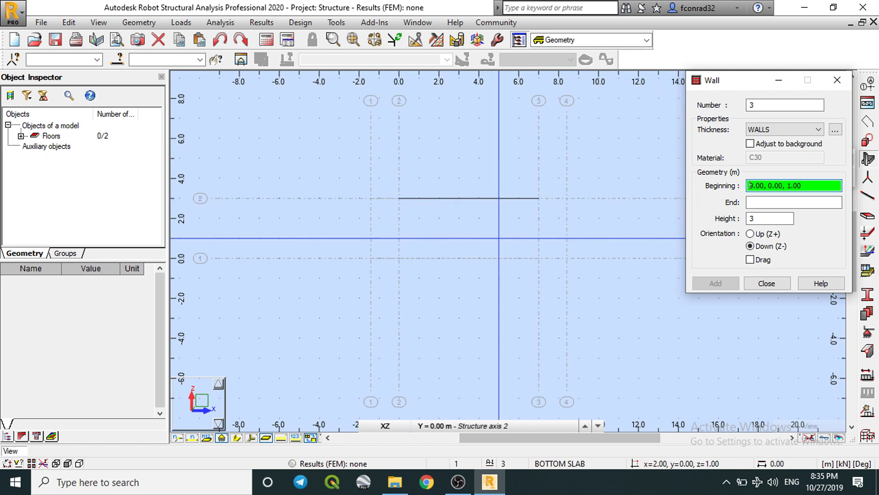
left_click(399, 198)
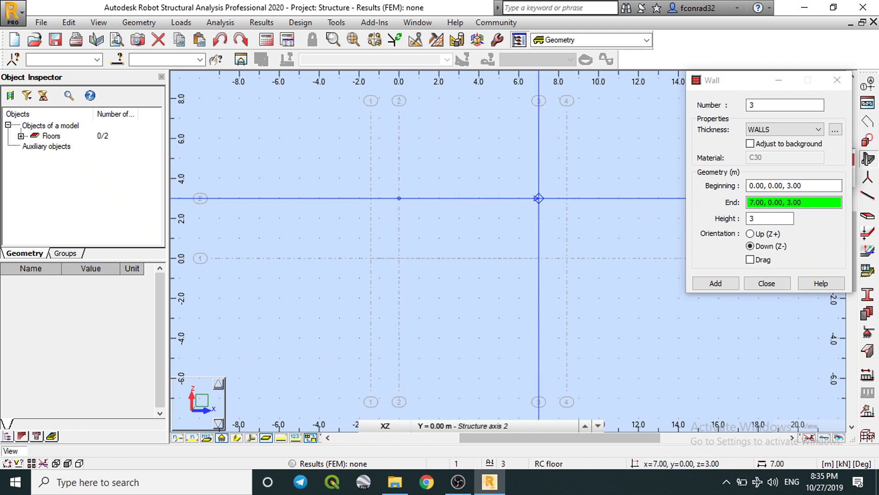
left_click(539, 198)
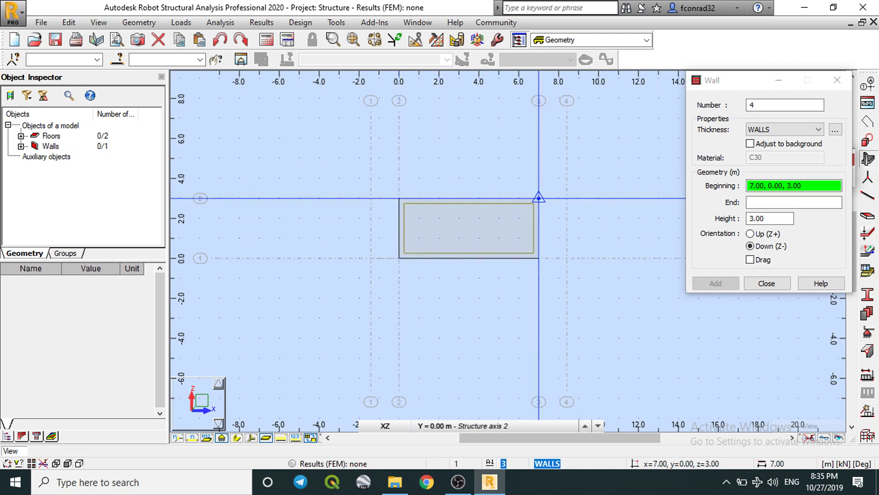
- Add walls from X = 0 to X = 7 at Z = 3.00 m on Structure axes 3 and 4, at Y = 3.00 m and Y = 6.00 m
left_click(461, 424)
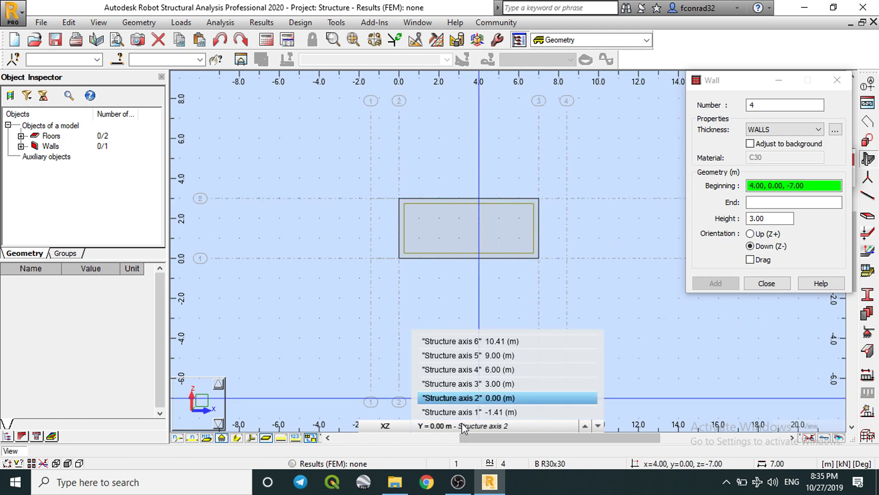
left_click(469, 384)
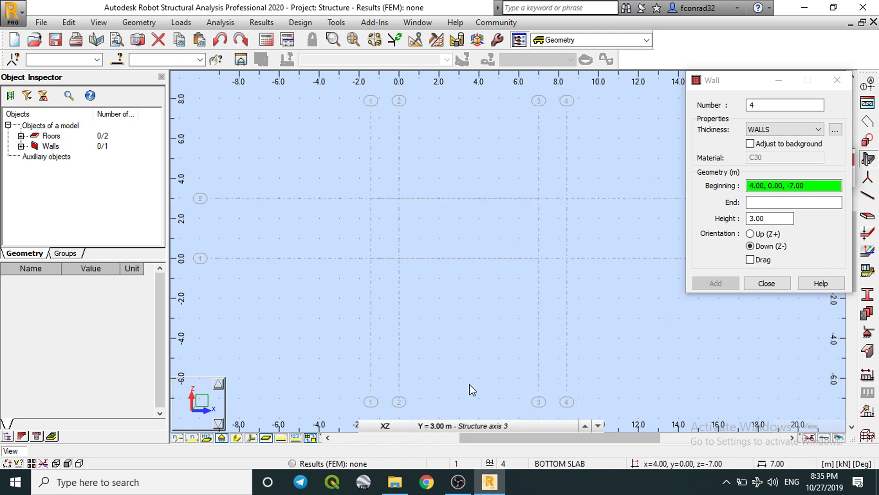
left_click(399, 198)
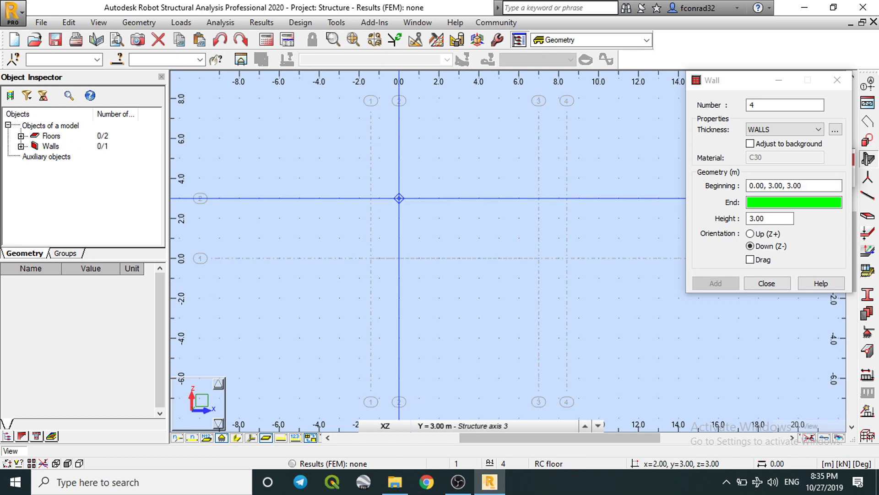
left_click(538, 198)
left_click(463, 426)
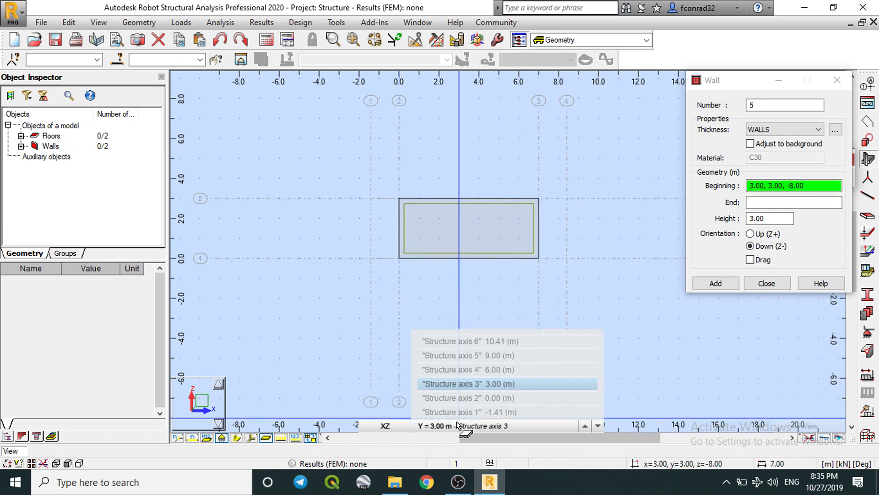
left_click(467, 370)
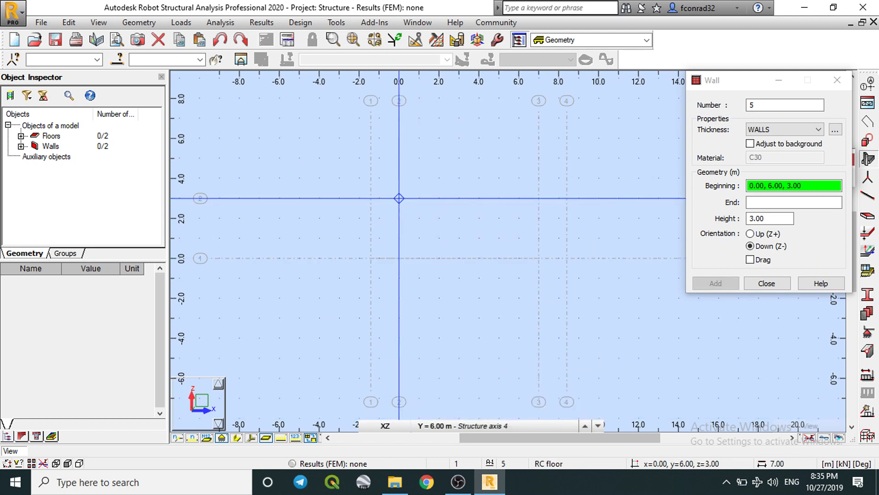
left_click(399, 198)
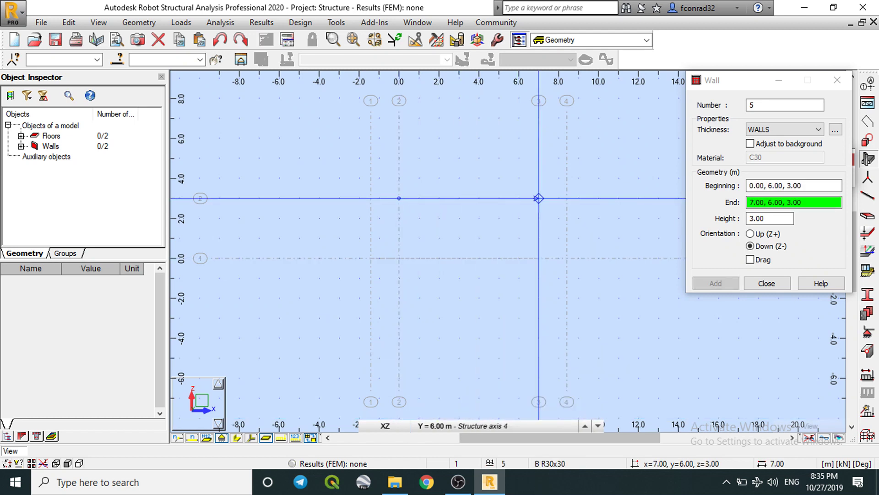
left_click(538, 199)
- Add a wall from (0, 9, 3) to (7, 9, 3) on Structure axis 5 and close the wall definition
left_click(482, 425)
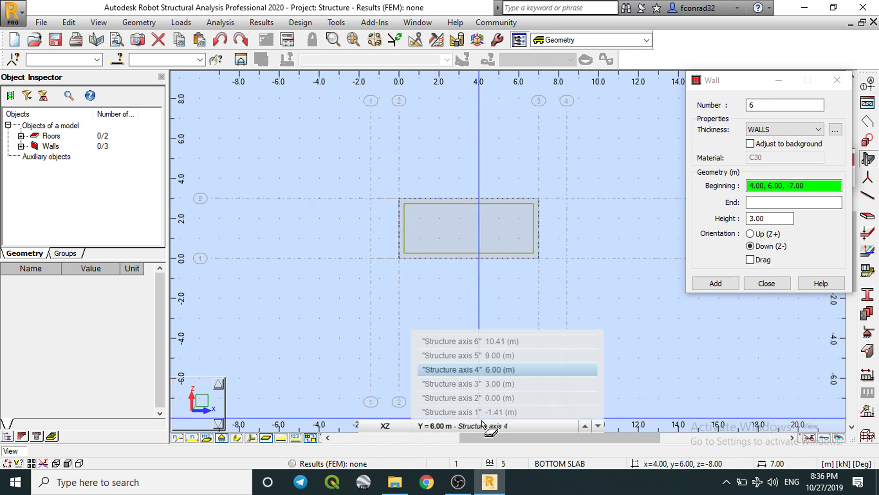
left_click(485, 356)
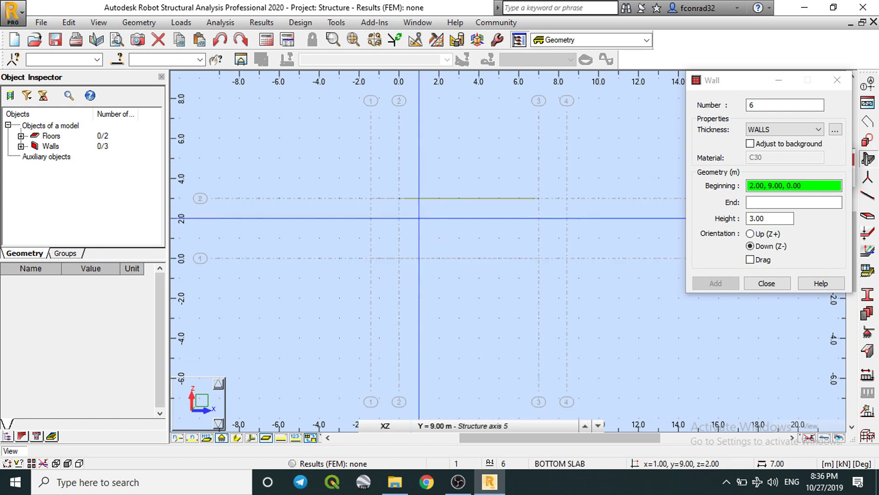
left_click(399, 199)
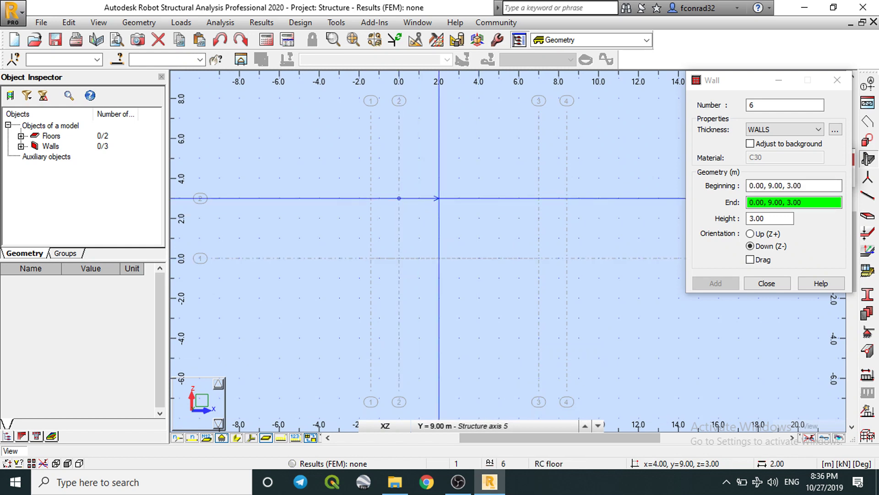
left_click(539, 198)
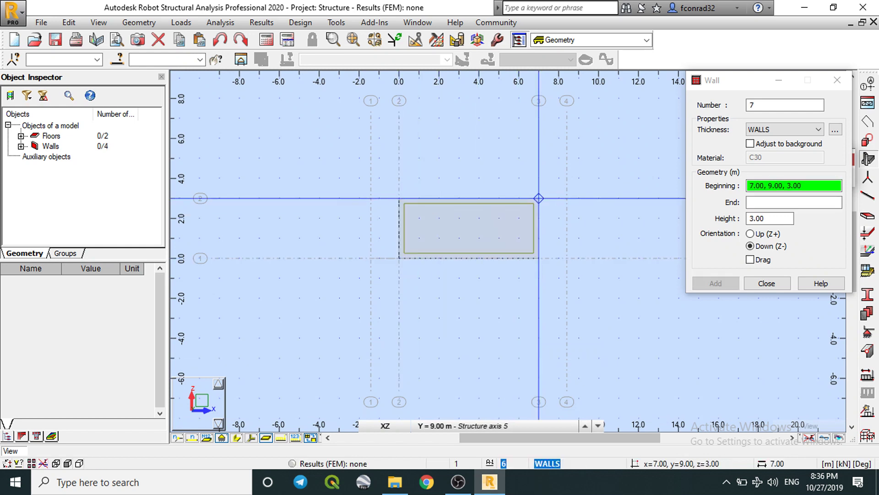
left_click(764, 283)
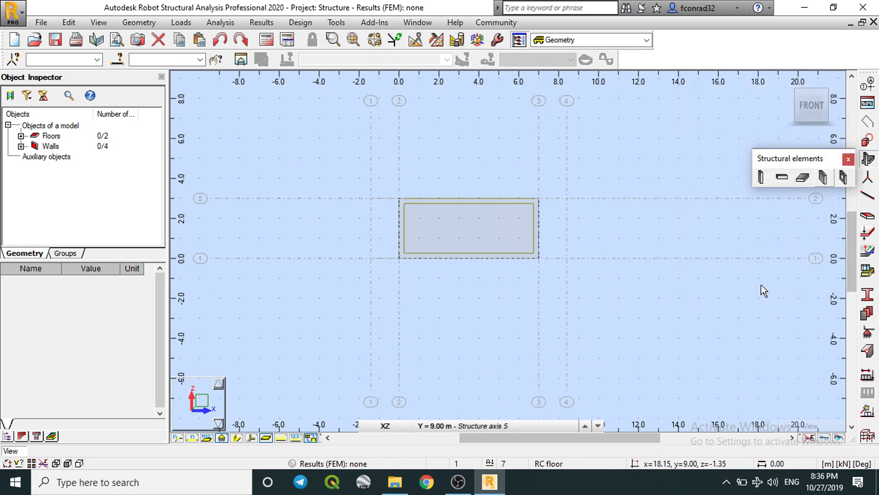
- In the 3D view, draw a triangular floor contour with WALLS thickness through (-1.41, 10.41, 0), (0, 9, 0) and (0, 9, 3)
left_click(796, 89)
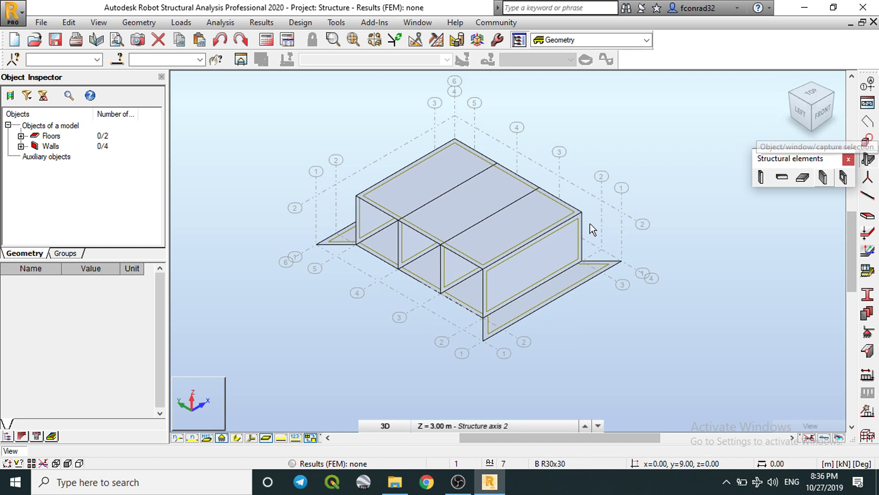
left_click(806, 181)
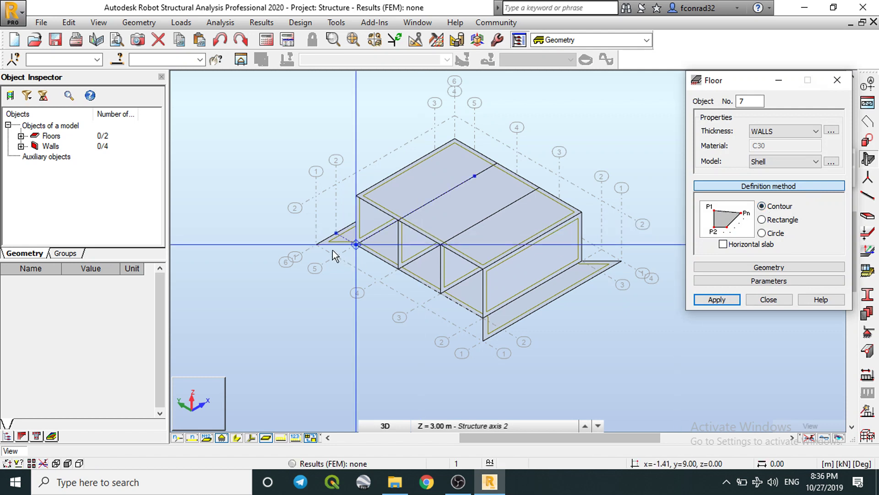
left_click(318, 245)
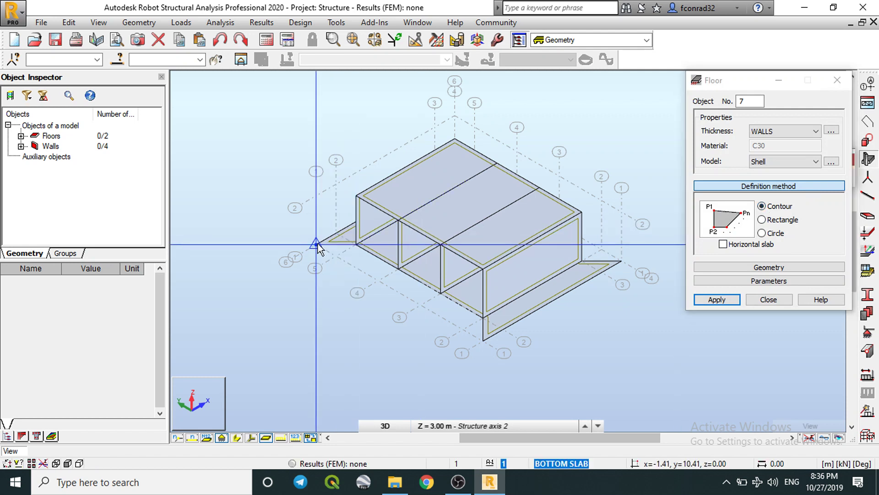
left_click(358, 243)
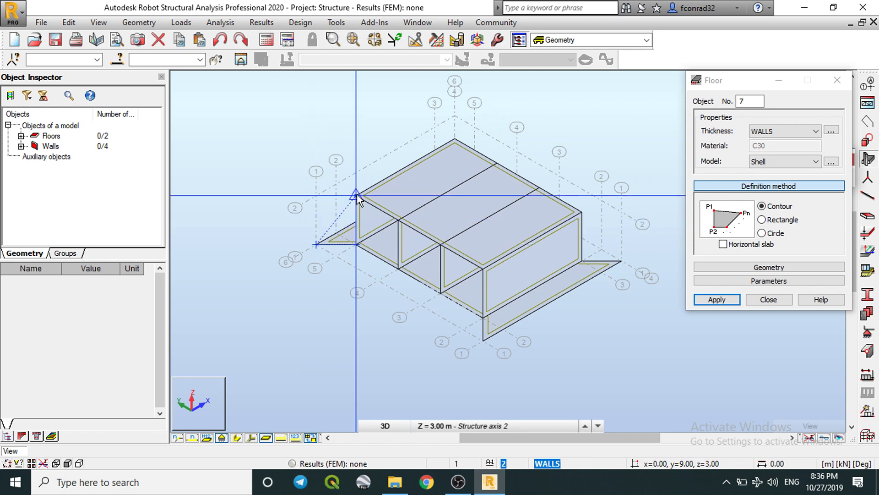
double_click(356, 194)
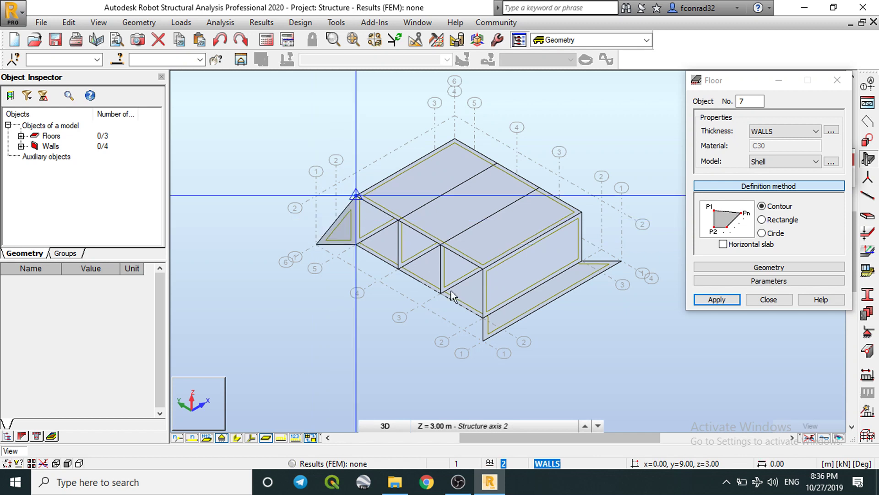
- Draw a triangular WALLS-thickness floor contour through (7, 0, 0), (7, 0, 3) and (8.41, -1.41, 0)
left_click(582, 261)
left_click(582, 212)
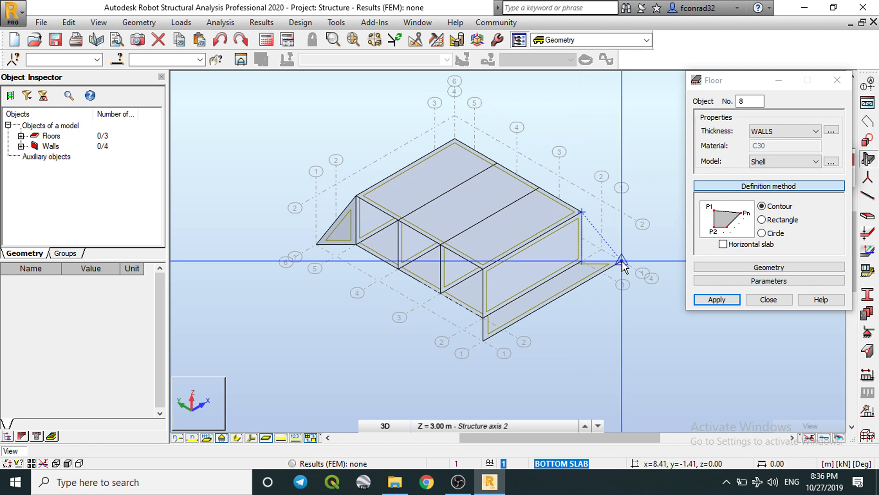
left_click(622, 261)
left_click(621, 259)
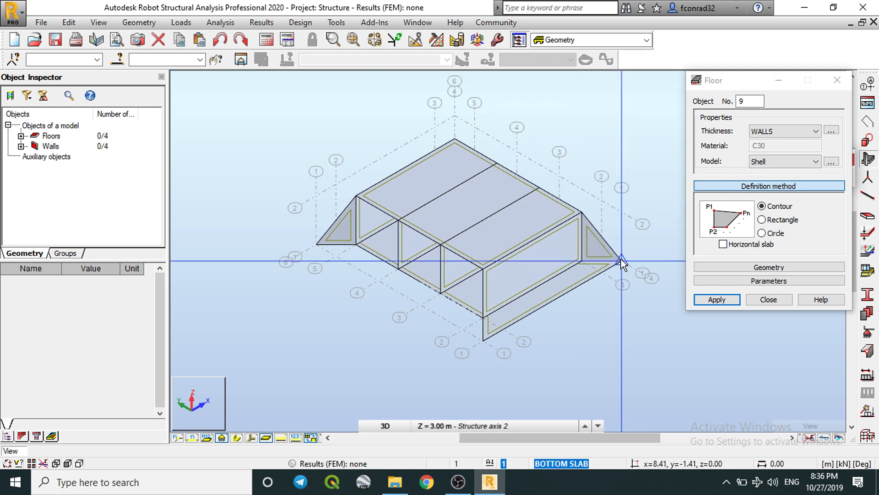
left_click(621, 260)
left_click_drag(741, 81, 752, 151)
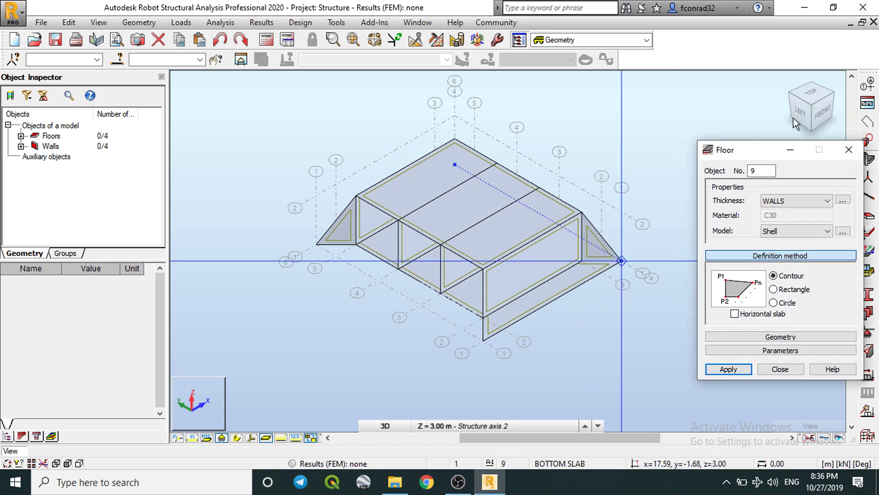
mouse_move(811, 110)
left_mouse_down()
mouse_move(799, 108)
mouse_move(806, 102)
left_mouse_up()
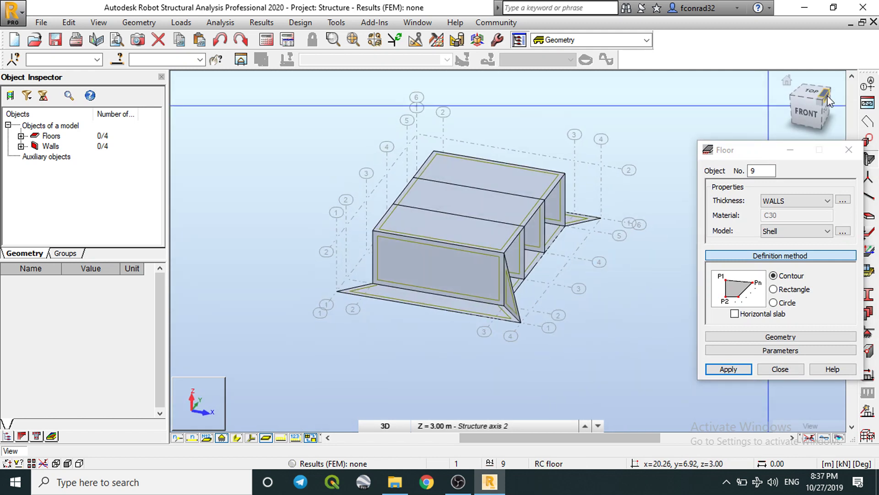
- Draw a triangular WALLS-thickness floor contour through (-1.41, -1.41, 0), (0, 0, 0) and (0, 0, 3)
left_click(337, 291)
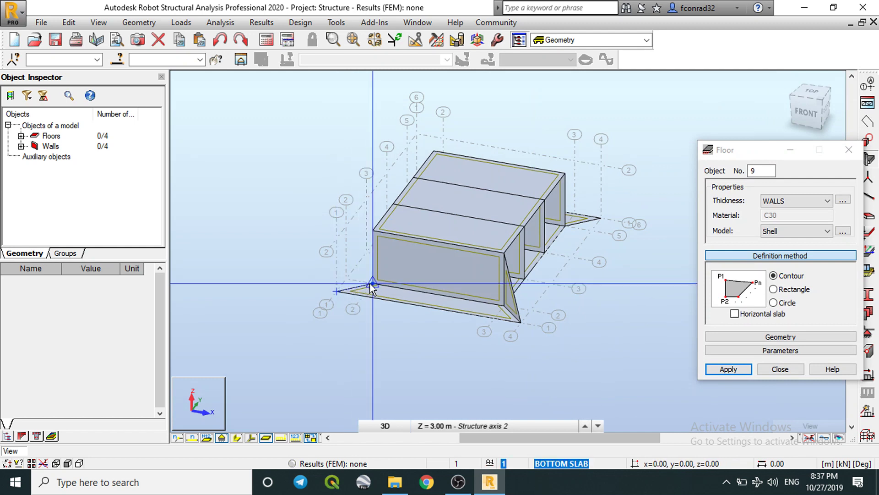
left_click(372, 283)
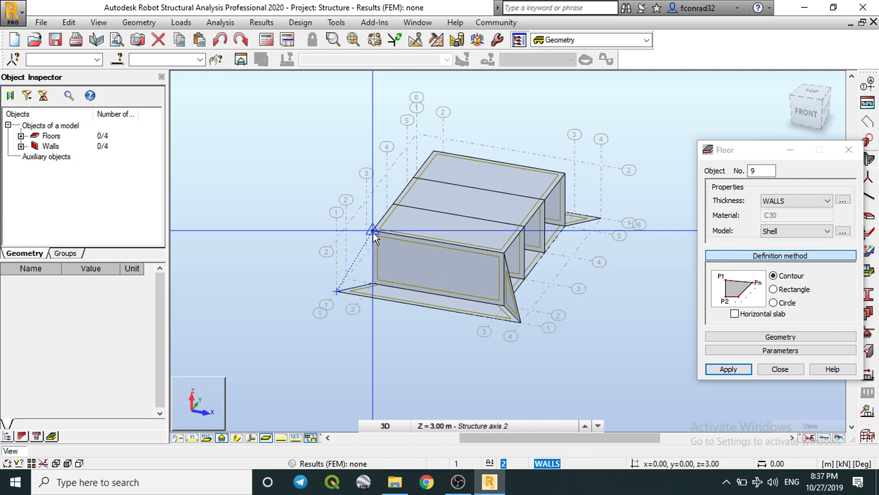
double_click(373, 231)
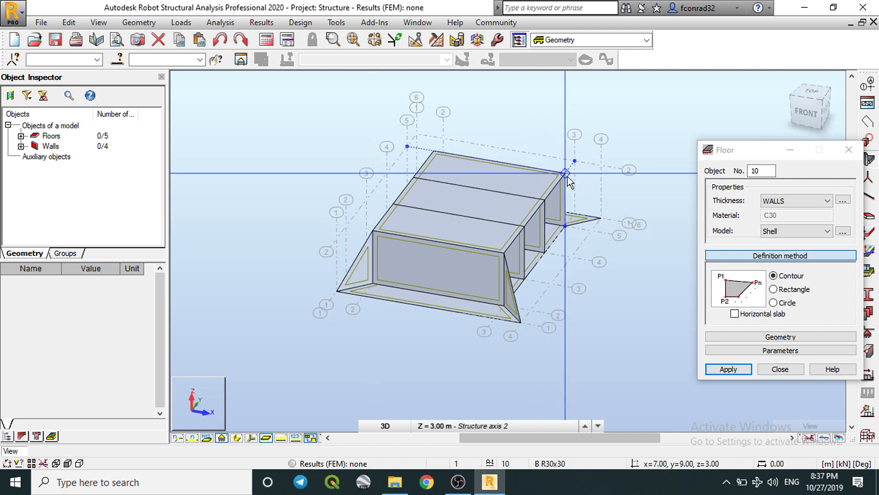
- Draw a triangular WALLS-thickness floor contour through (7, 9, 3), (7, 9, 0) and (8.41, 10.41, 0), and close the floor definition
left_click(565, 225)
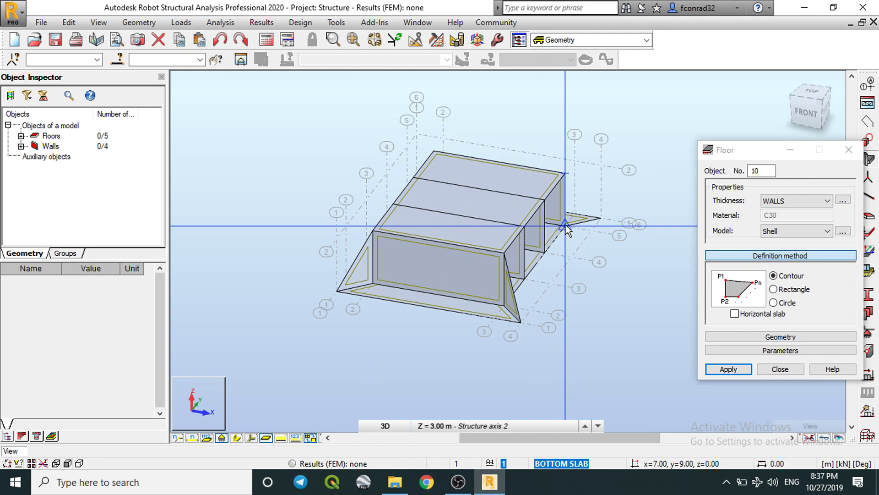
double_click(601, 217)
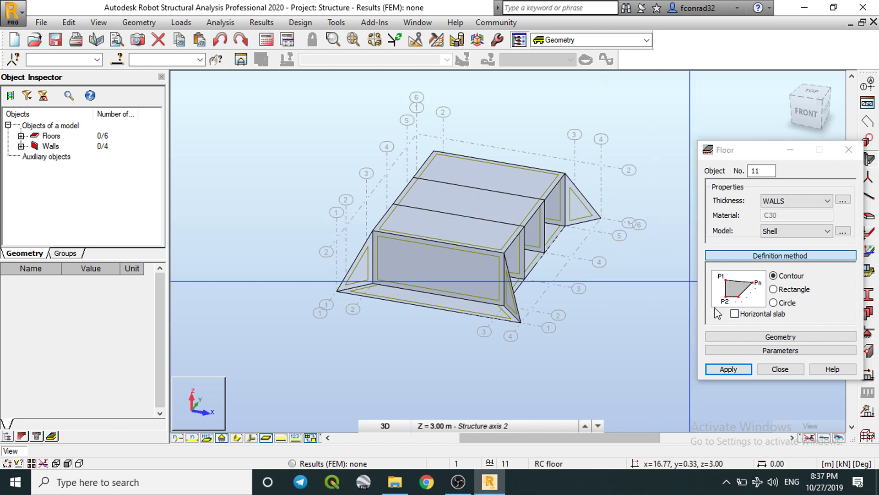
left_click(780, 369)
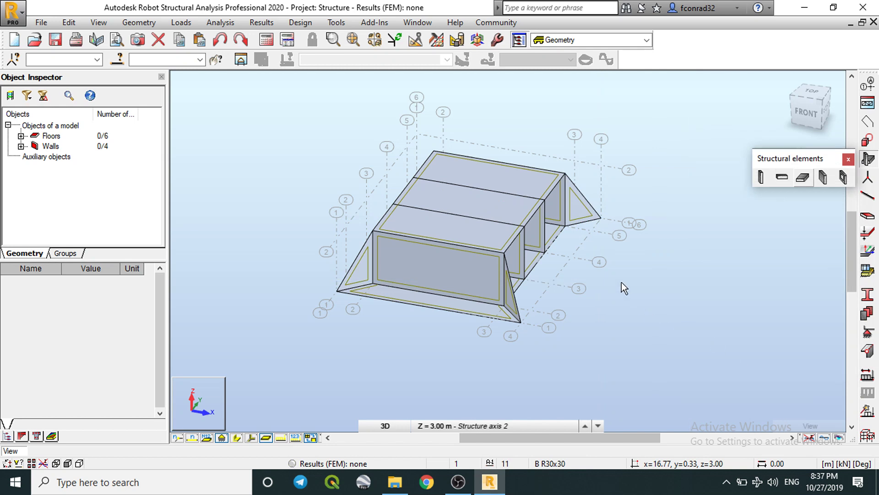
- Select the existing bottom slab at the base of the model and delete it
scroll(520, 234, "down", 3)
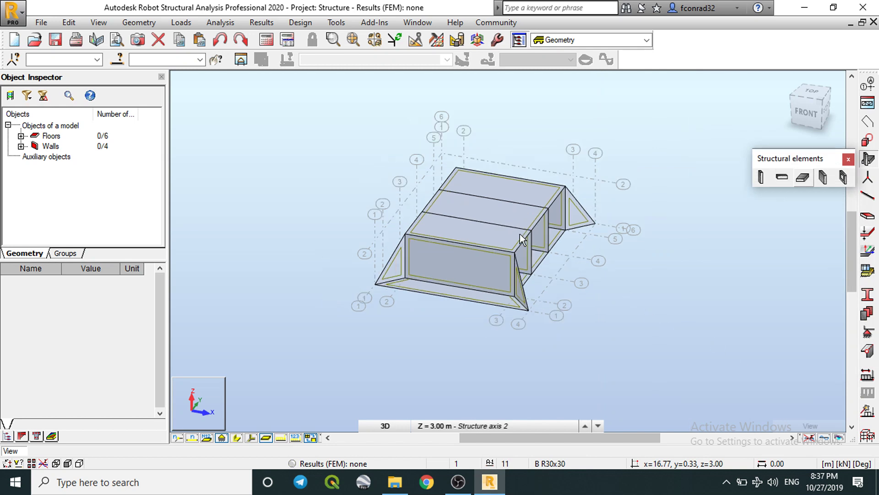
left_click(820, 104)
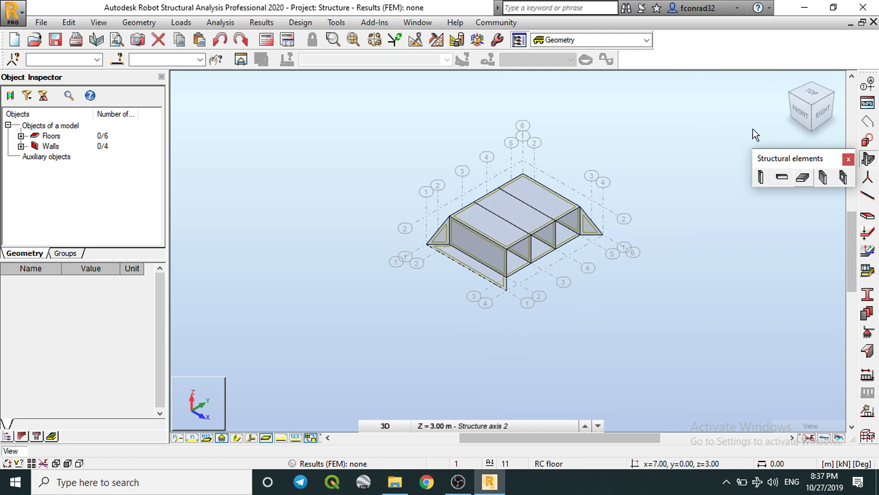
left_click(811, 106)
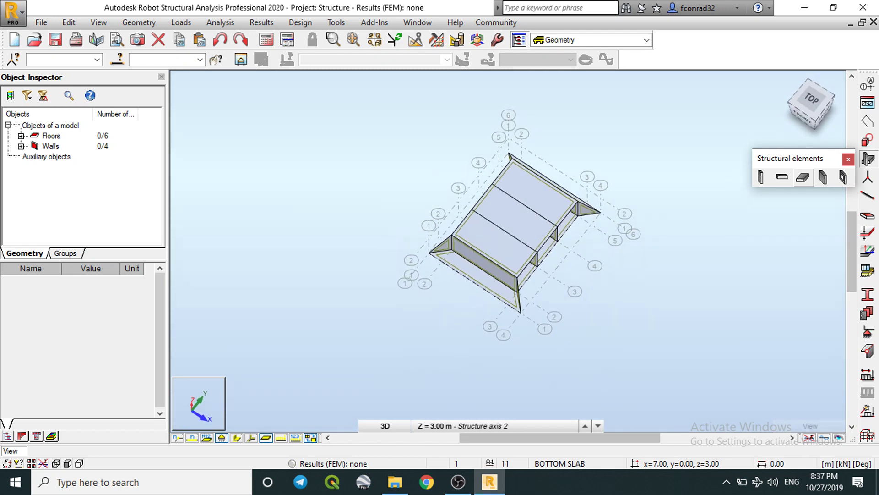
left_click(487, 291)
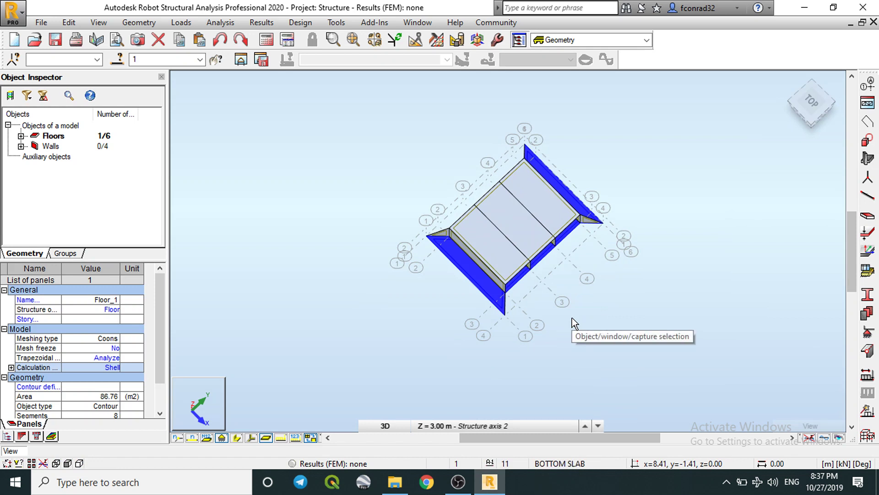
key("Delete")
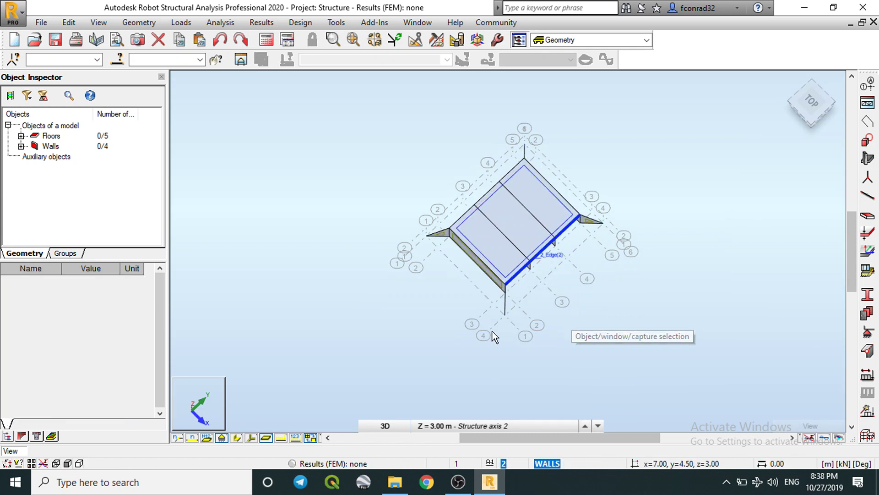
- Switch to the XY plan view at the Base level, Z = 0.00 m
mouse_move(392, 430)
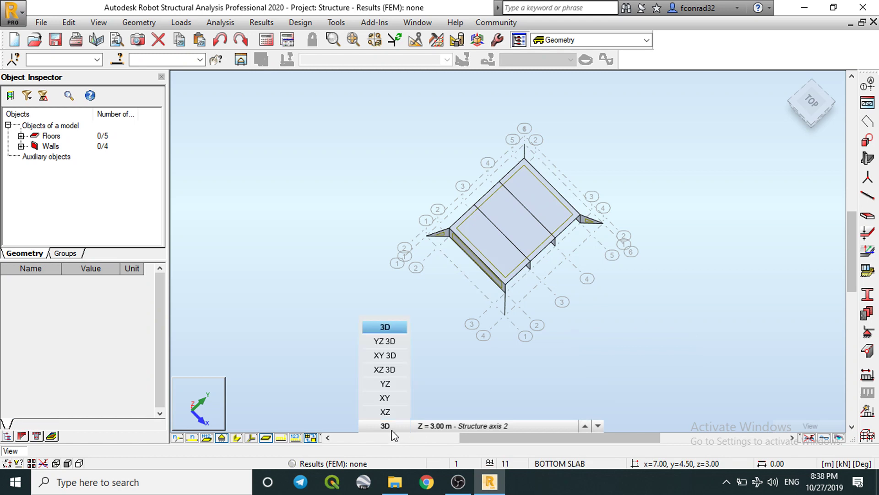
left_click(404, 409)
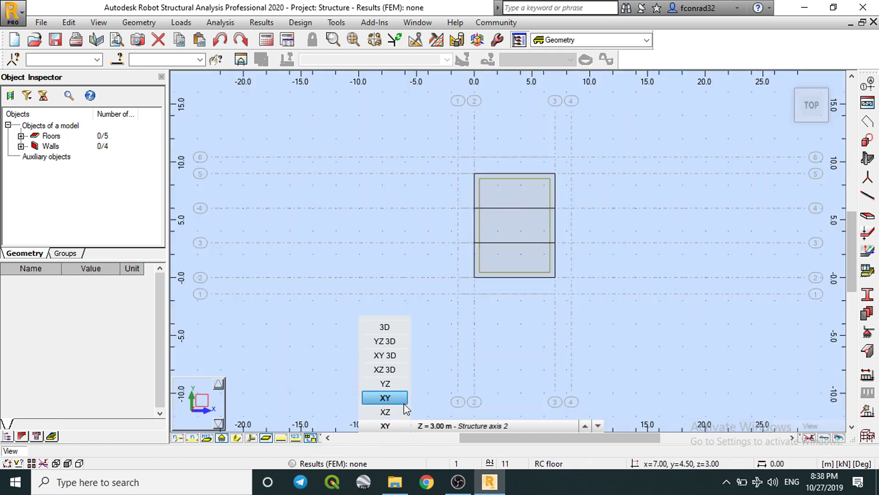
mouse_move(438, 430)
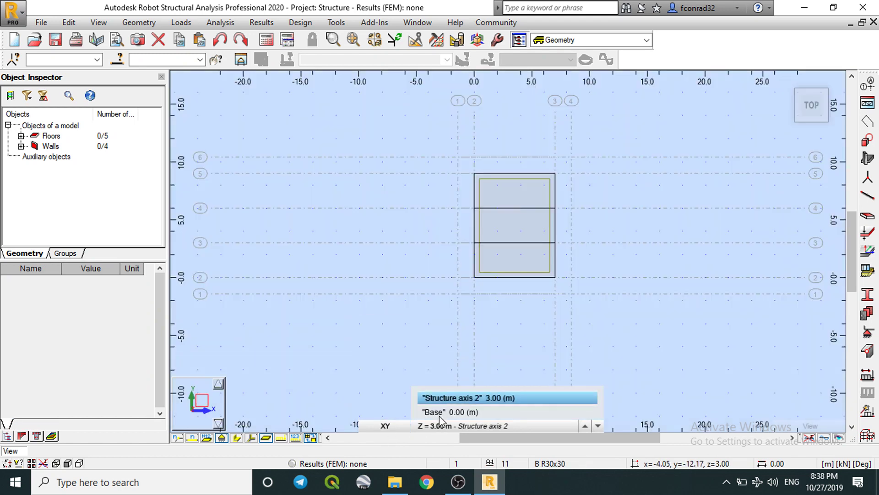
left_click(439, 412)
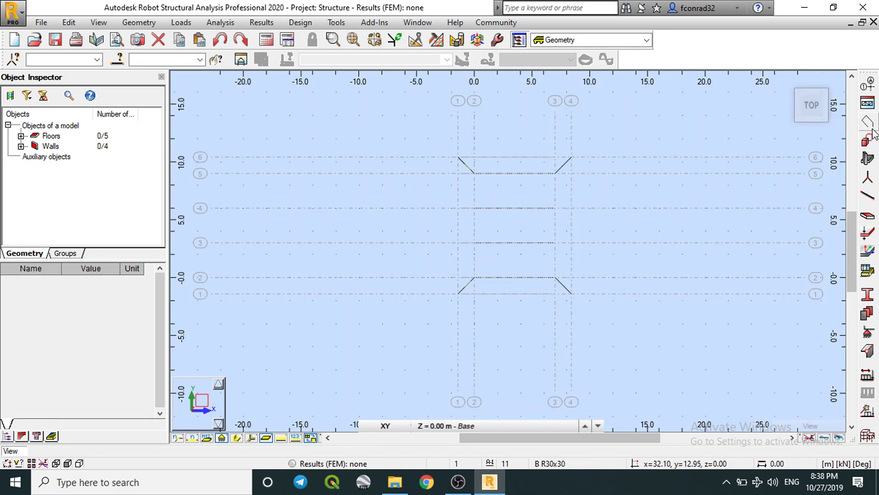
- Draw a BOTTOM SLAB floor contour through (-1.41, 10.41), (-1.41, -1.41), (0, 0), (7, 0), (8.41, -1.41), (8.41, 10.41), (7, 9) and (0, 9)
left_click(870, 160)
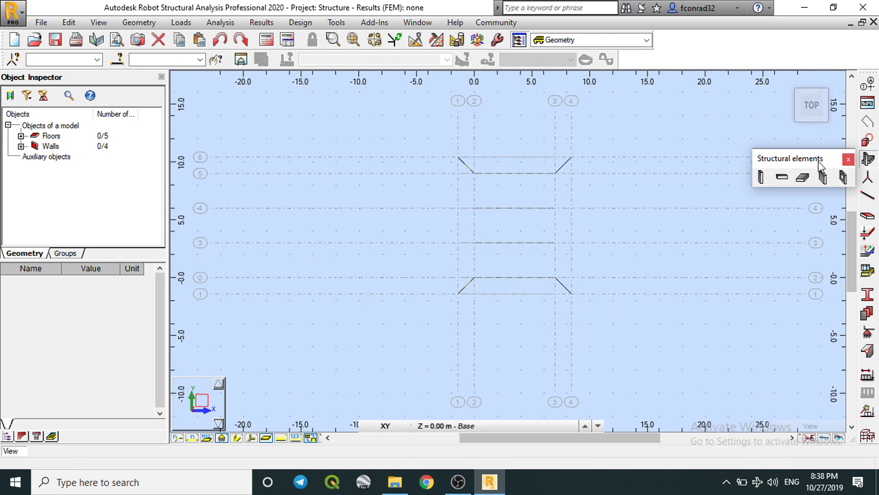
left_click(802, 179)
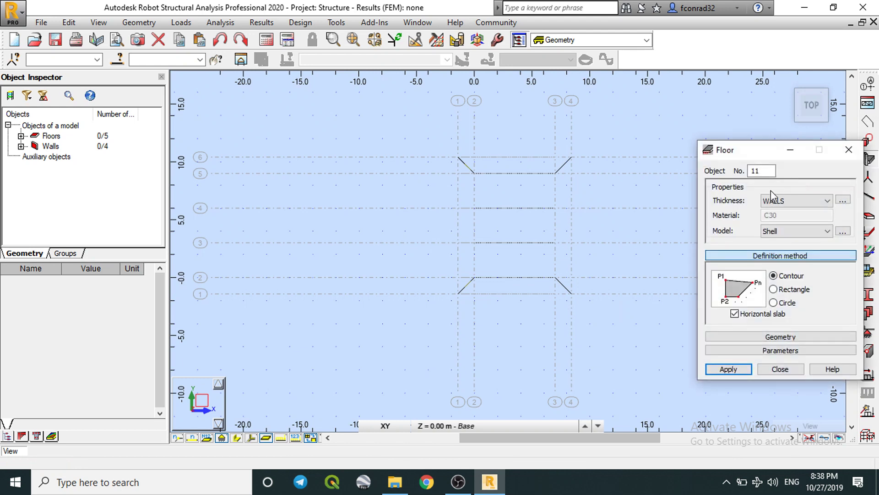
left_click(781, 202)
left_click(777, 229)
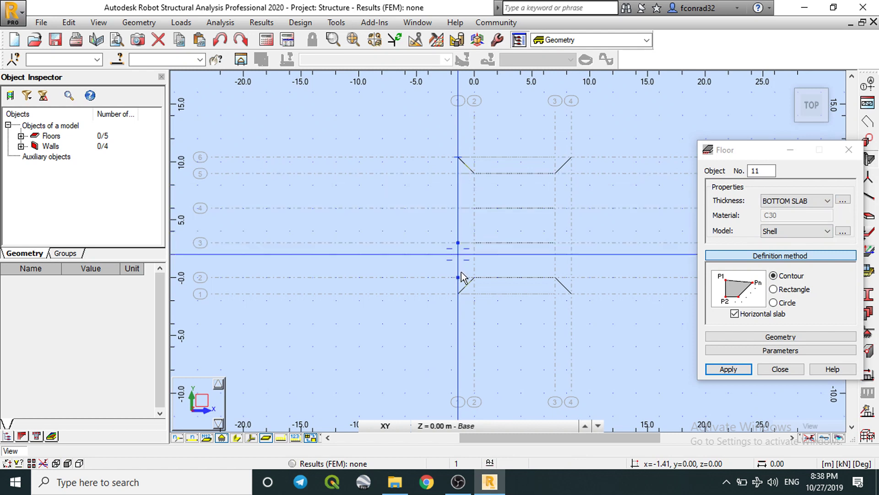
left_click(458, 295)
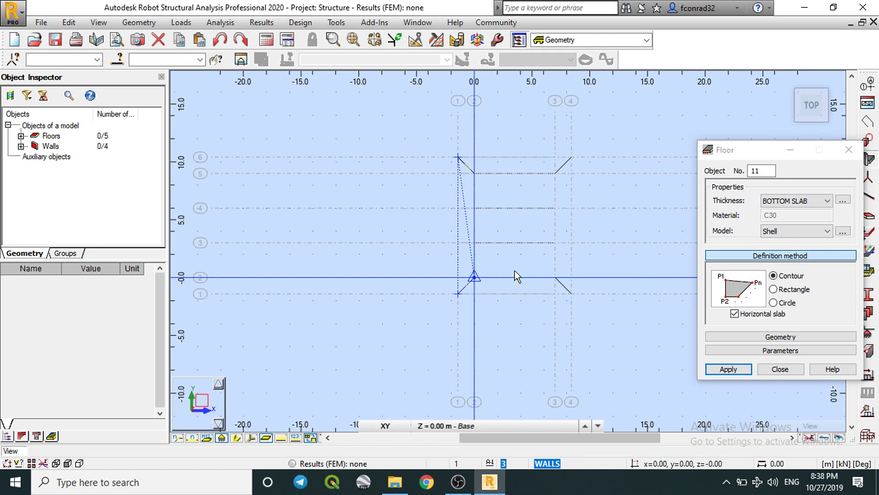
left_click(557, 277)
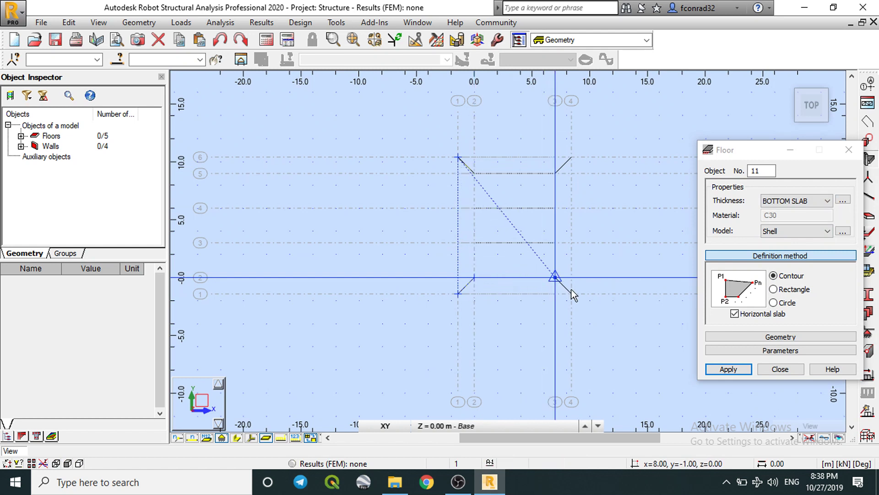
left_click(572, 294)
left_click(572, 157)
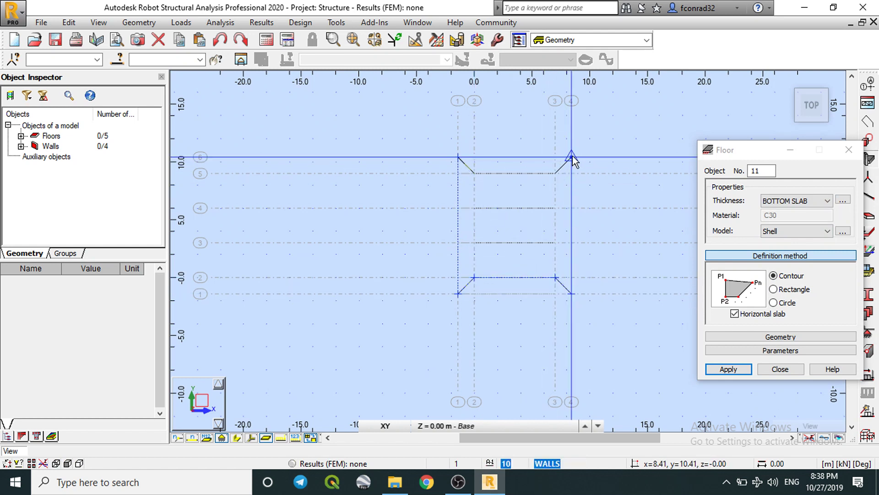
left_click(556, 173)
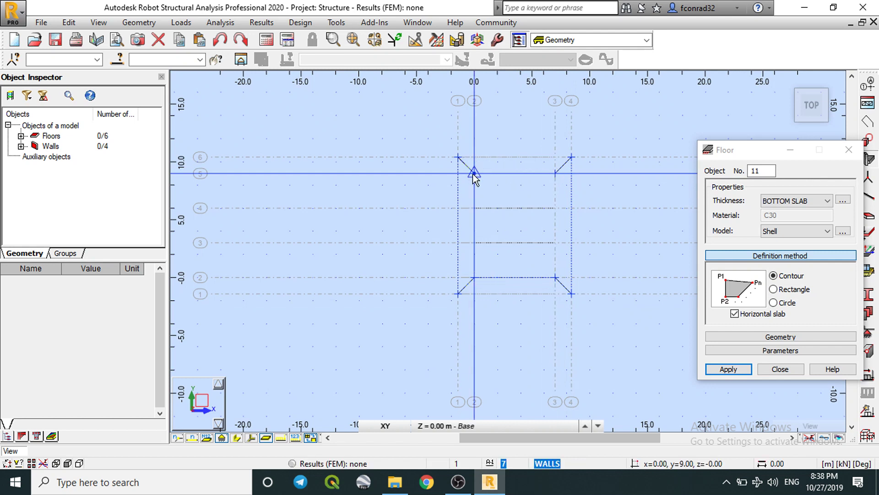
left_click(474, 174)
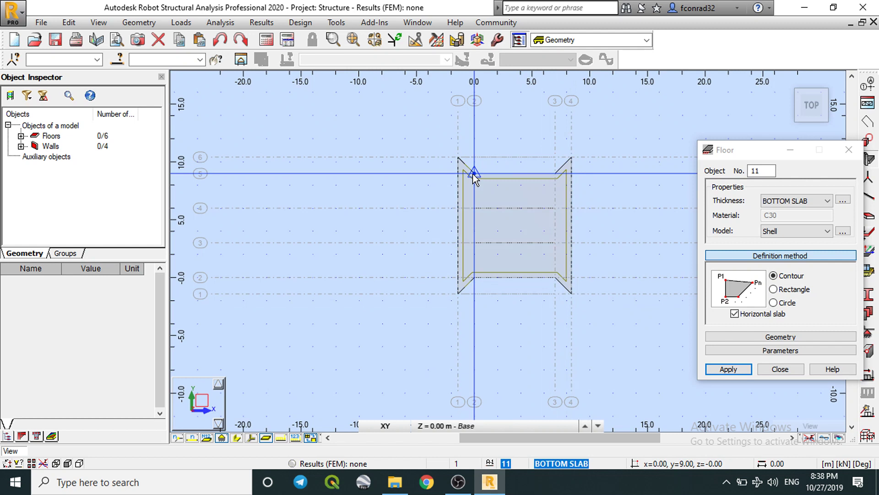
left_click(780, 369)
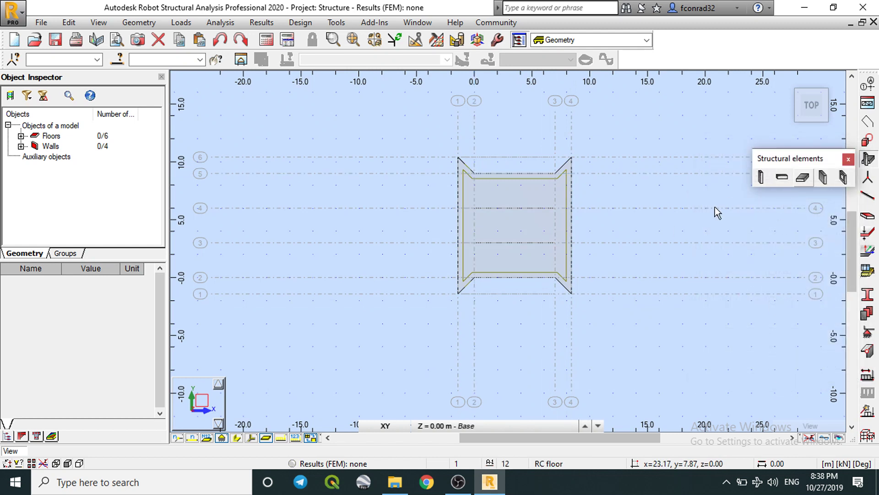
- Return to the 3D view and inspect the redrawn bottom slab and wing walls from the right side
left_click(385, 426)
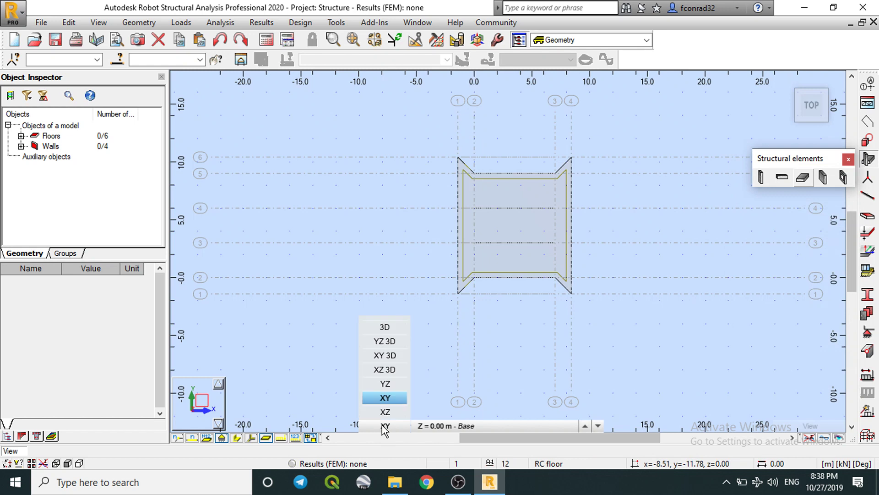
left_click(384, 328)
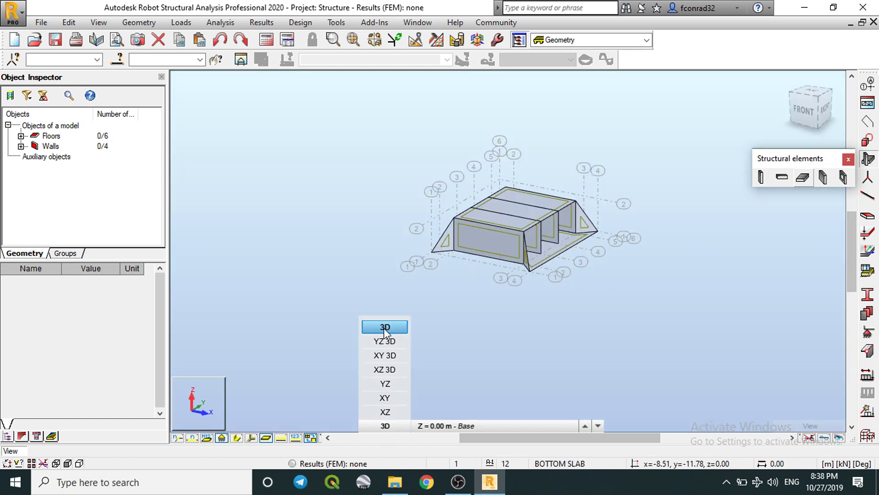
left_click(791, 94)
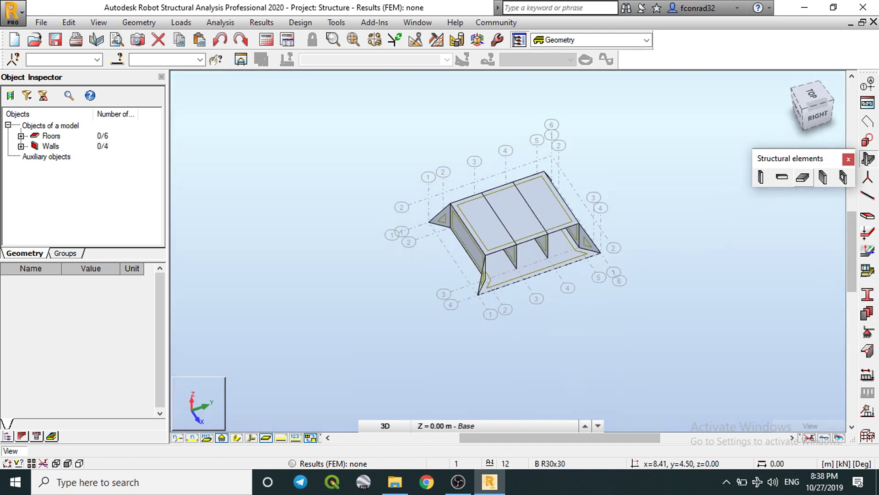
left_click(789, 105)
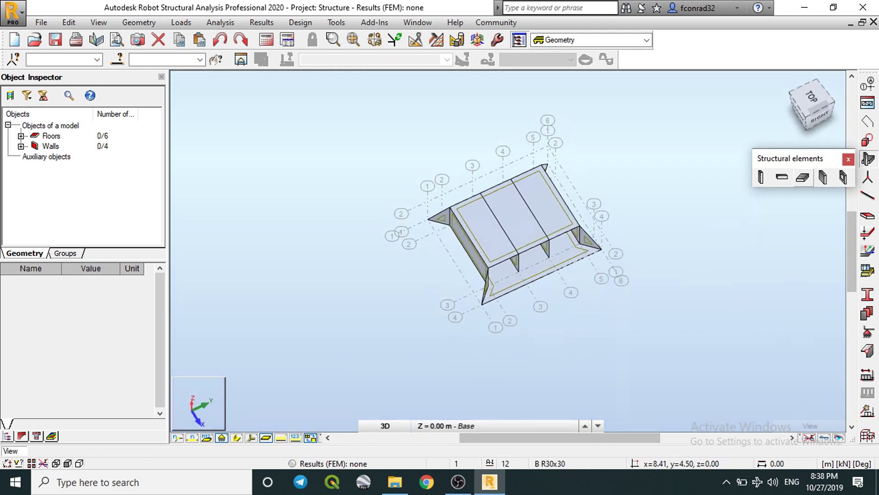